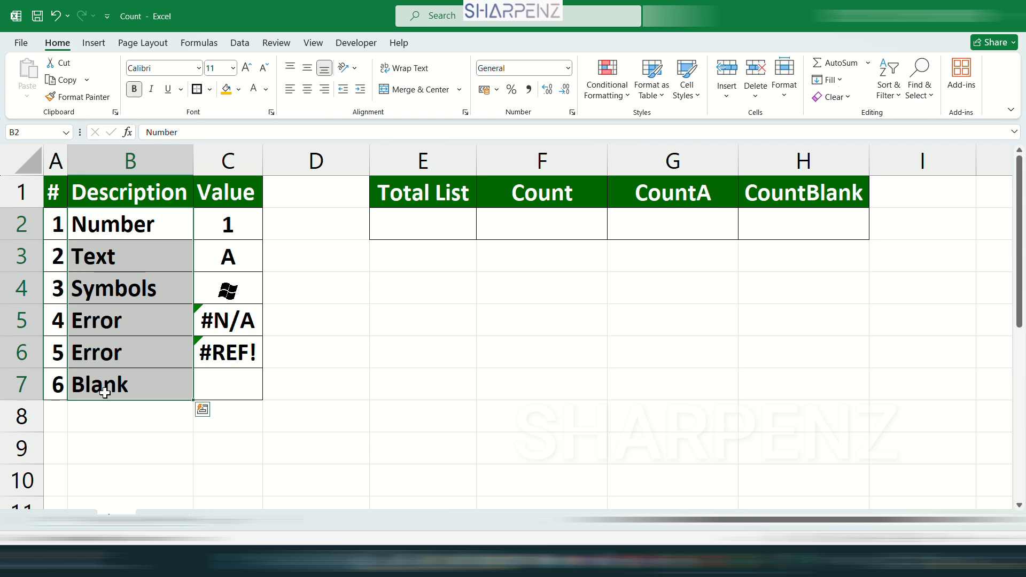
Examine the sample list's descriptions and their matching values in rows 2 to 7.
click(128, 224)
click(227, 231)
click(145, 259)
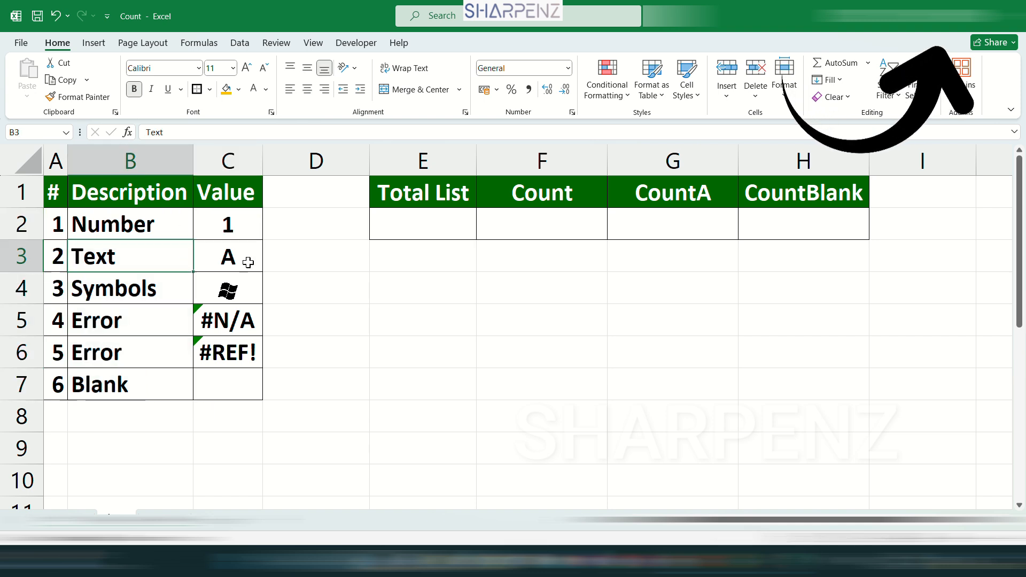
click(244, 260)
click(143, 296)
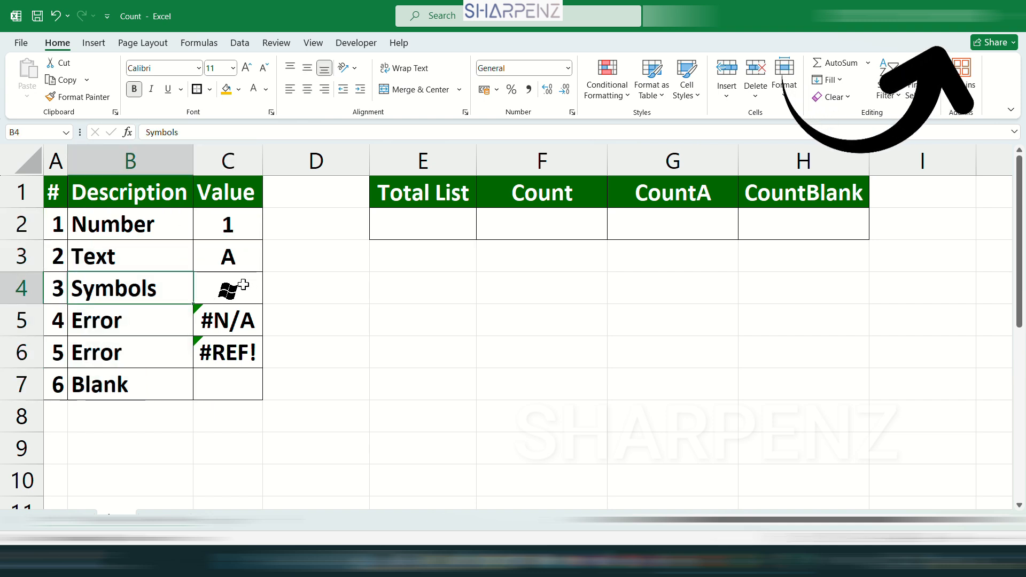
click(243, 284)
click(121, 328)
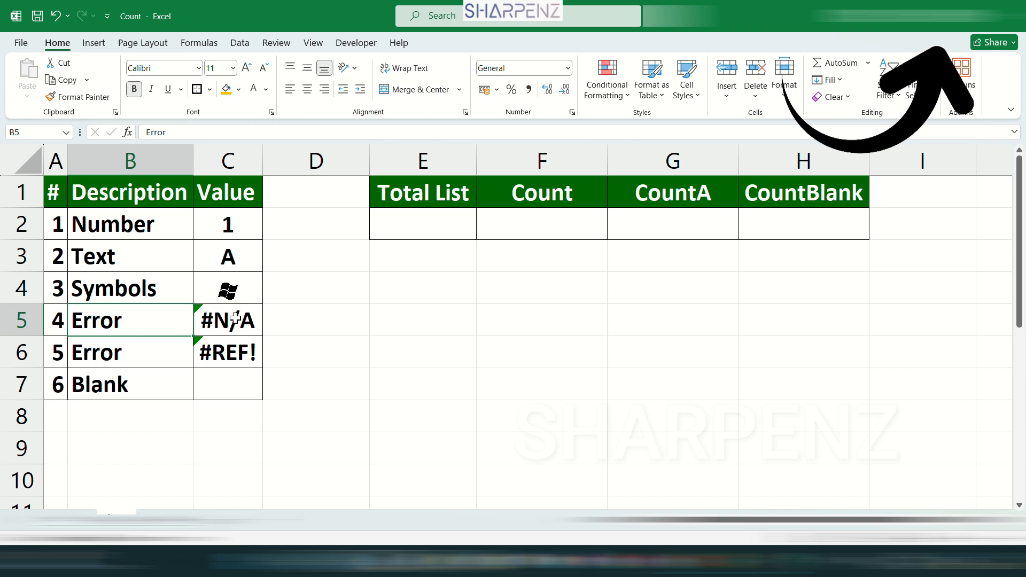
click(144, 355)
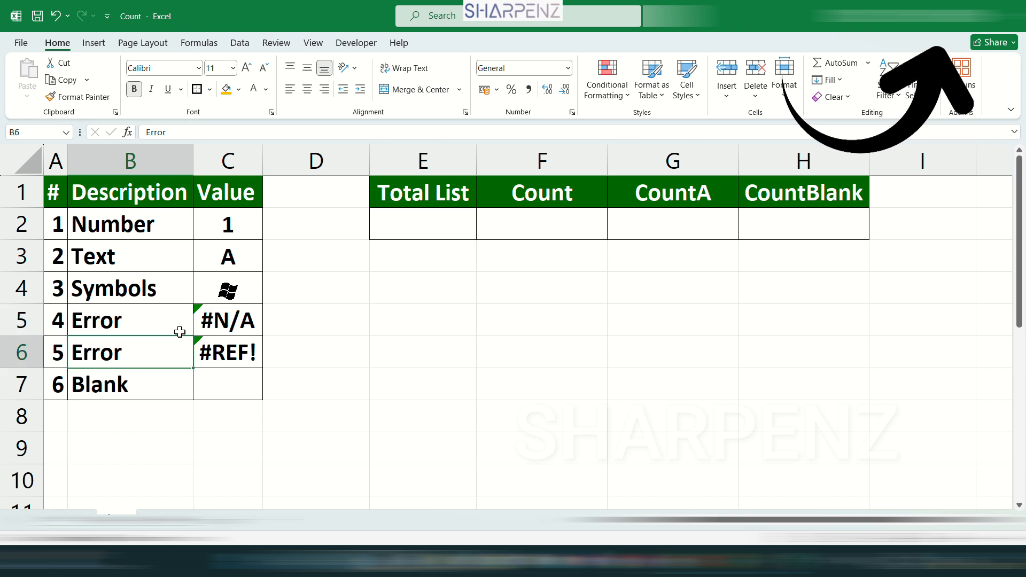
click(111, 380)
click(226, 388)
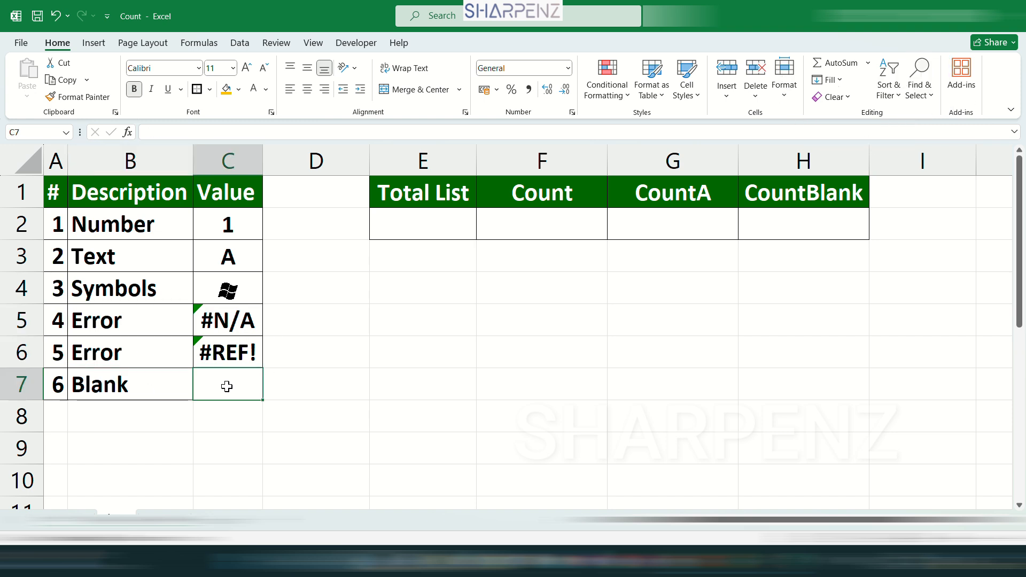
drag(58, 225, 212, 373)
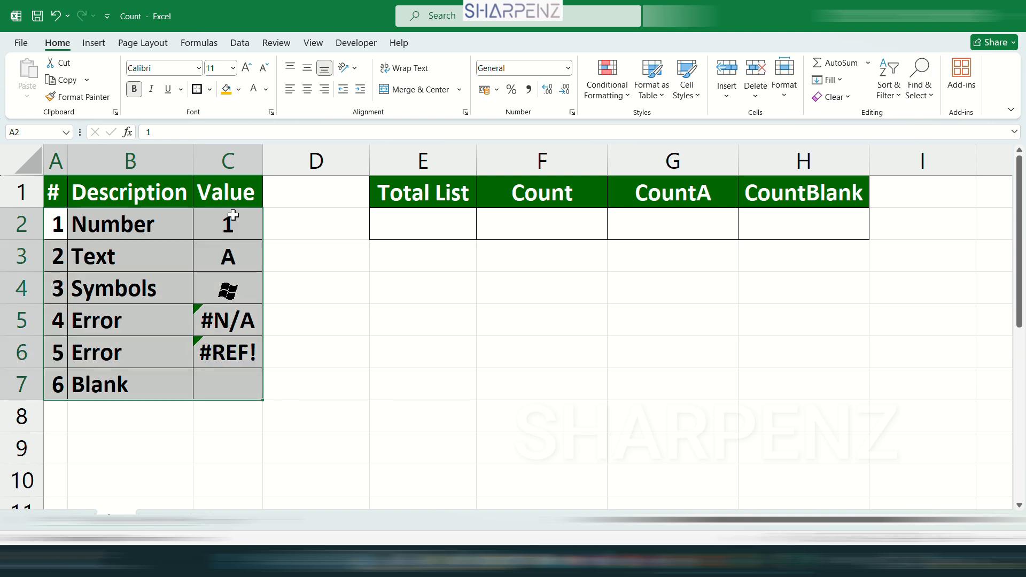
drag(231, 223, 233, 389)
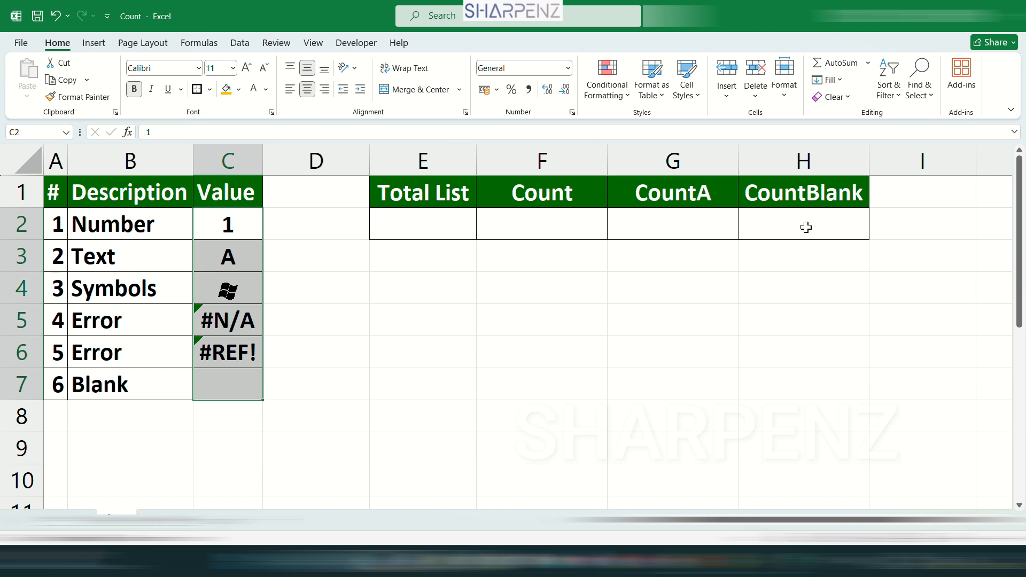
click(516, 404)
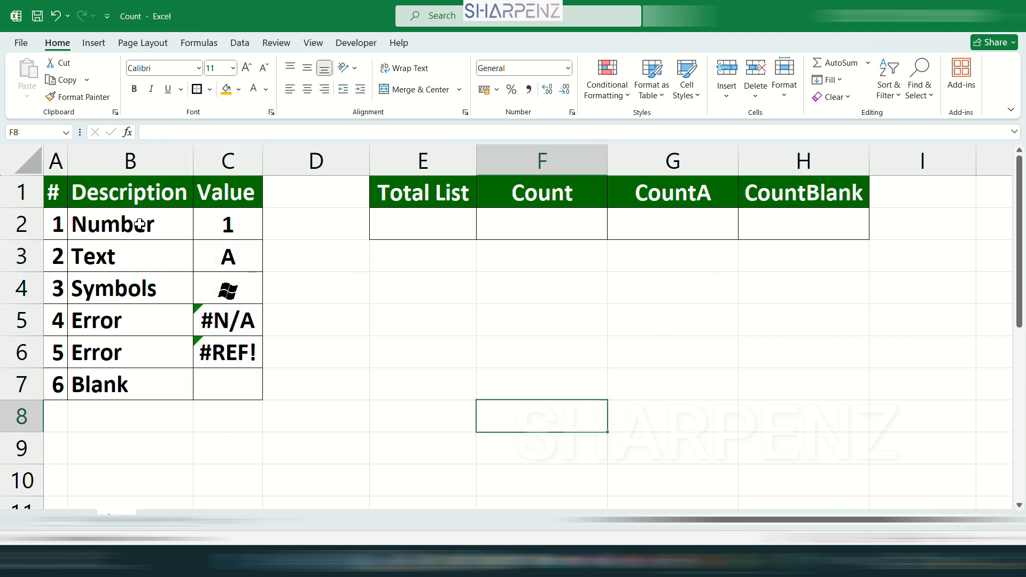
Enter 6 as the Total List value in cell E2.
drag(139, 225, 114, 387)
click(428, 238)
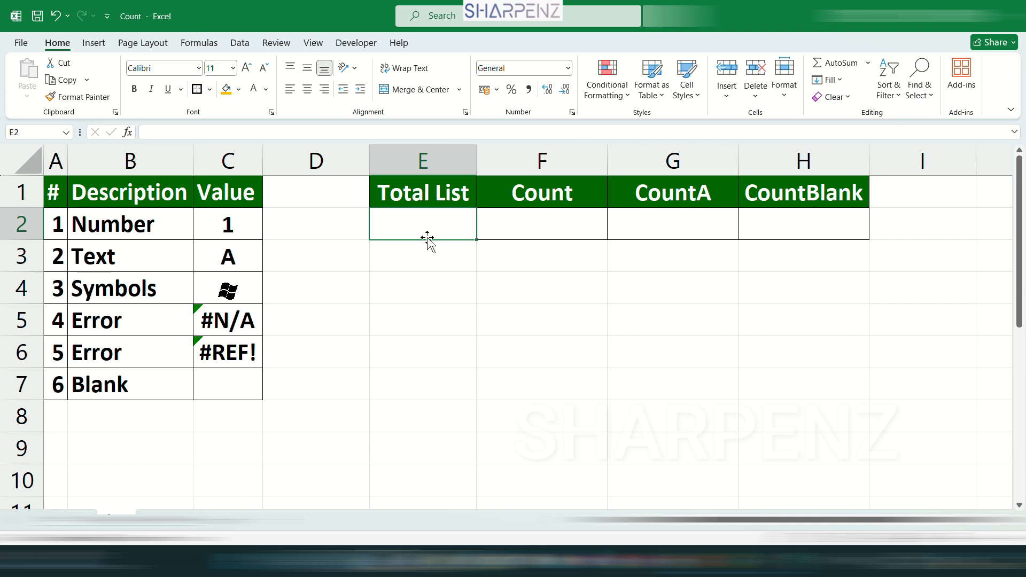
text(6)
key(Return)
Count the numeric entries of the Value column in F2 with the formula =COUNT(C2:C7).
click(544, 230)
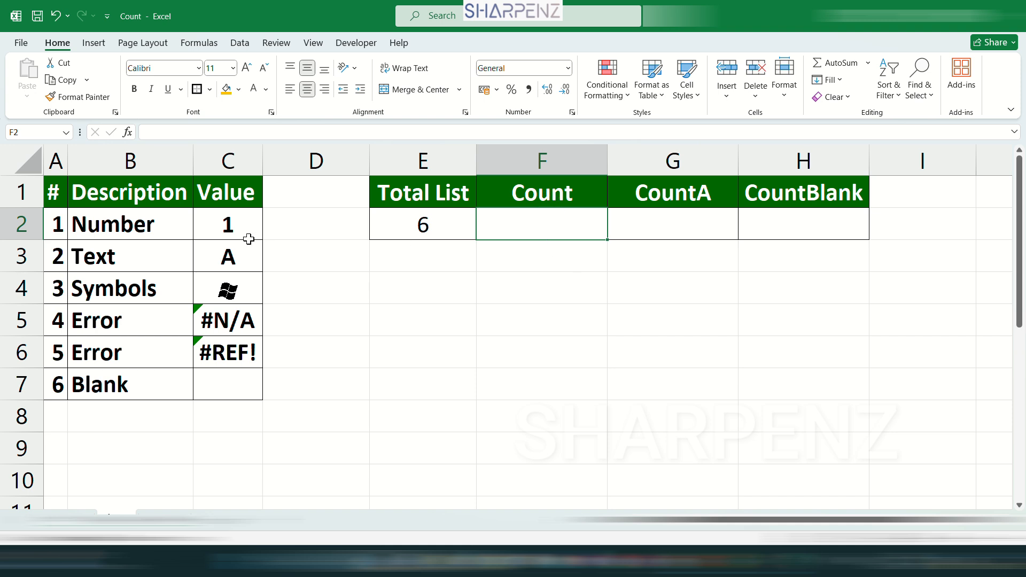
drag(228, 223, 202, 388)
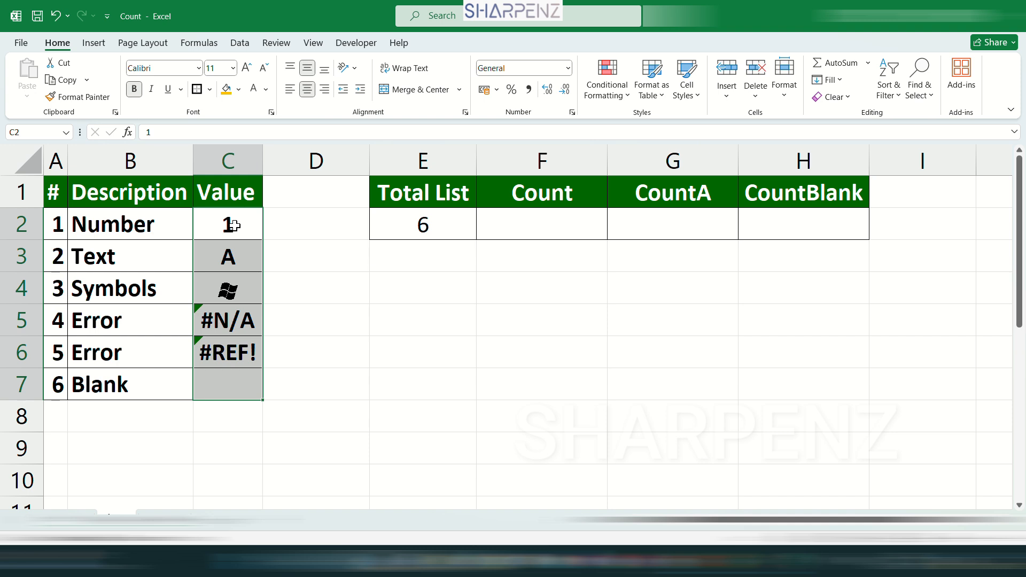
click(549, 225)
text(=)
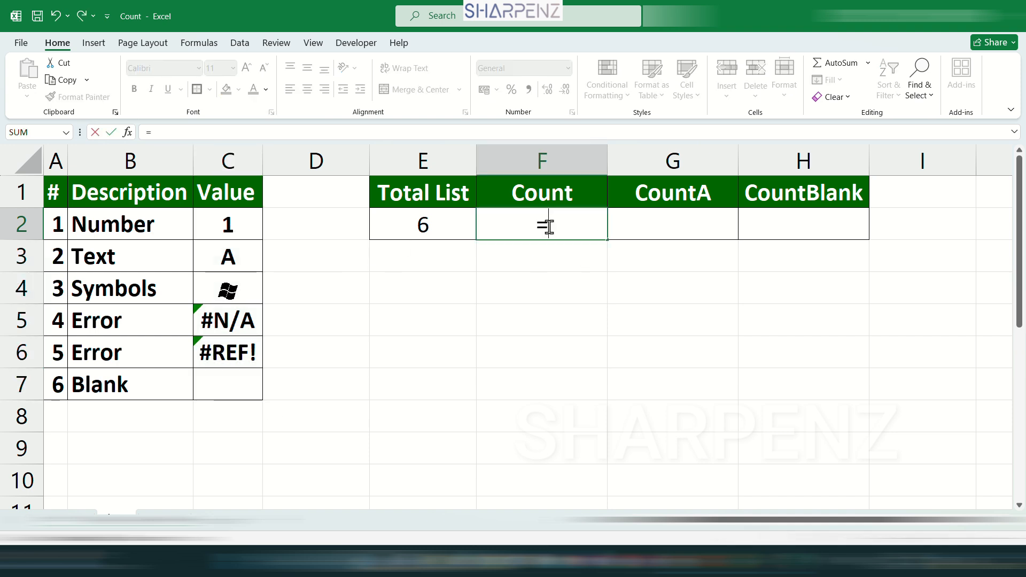
text(count)
key(Tab)
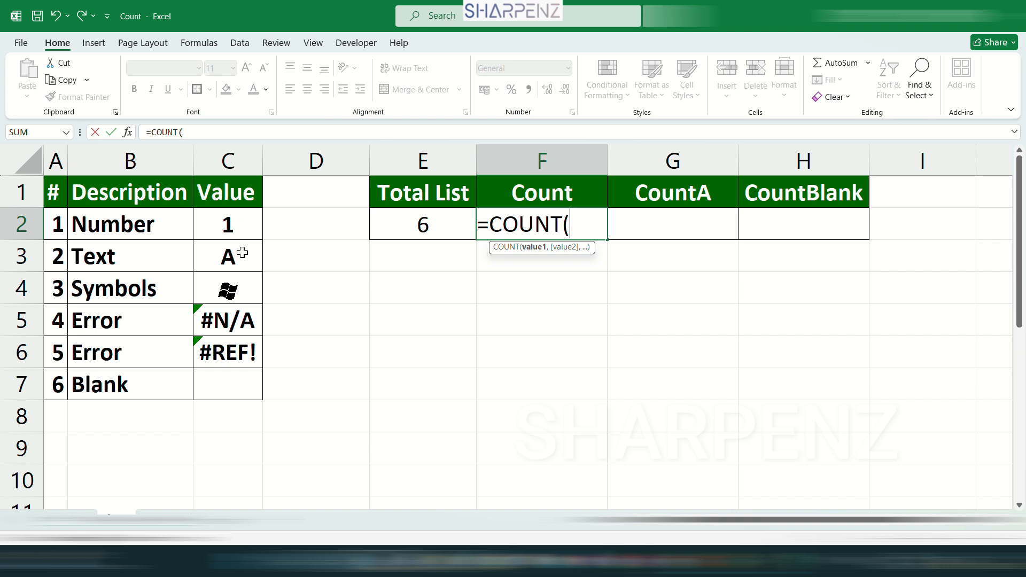
drag(235, 222, 221, 393)
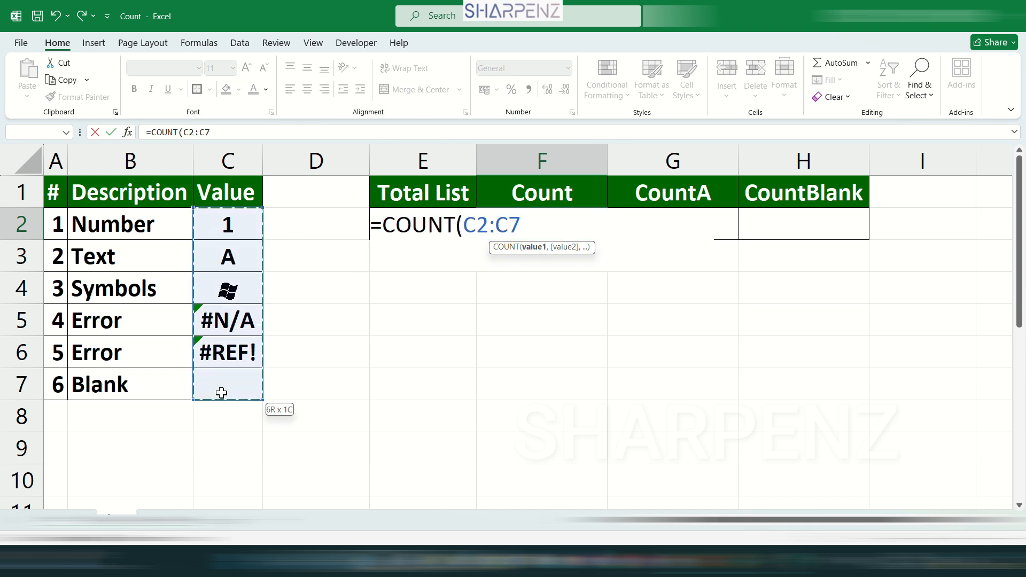
text())
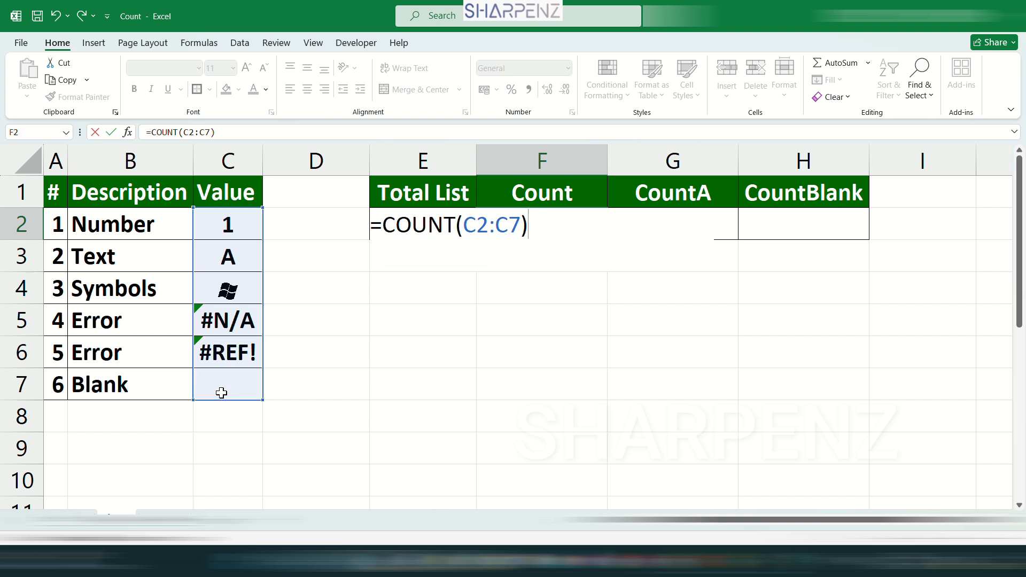
key(Return)
click(570, 225)
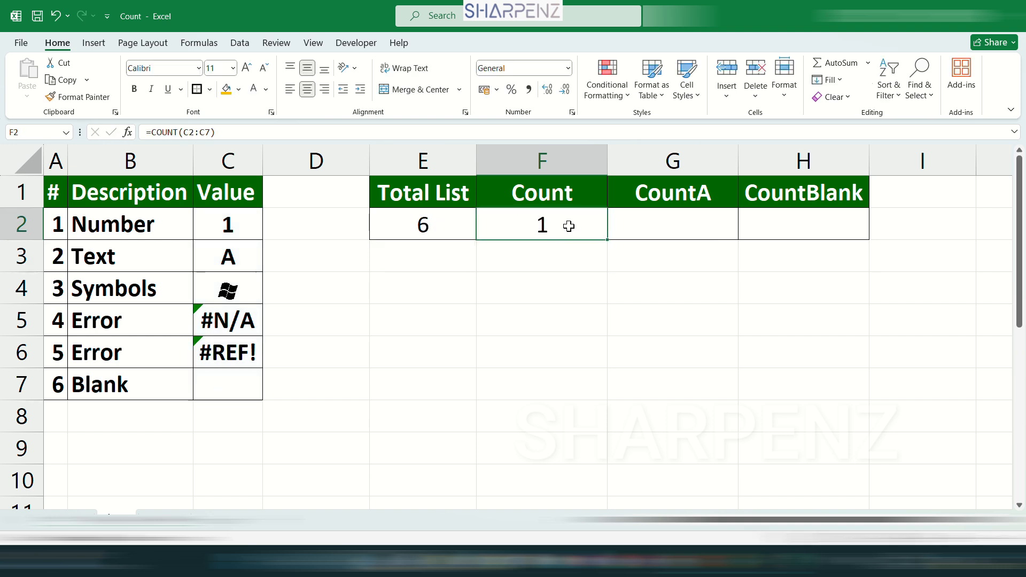
drag(231, 220, 217, 390)
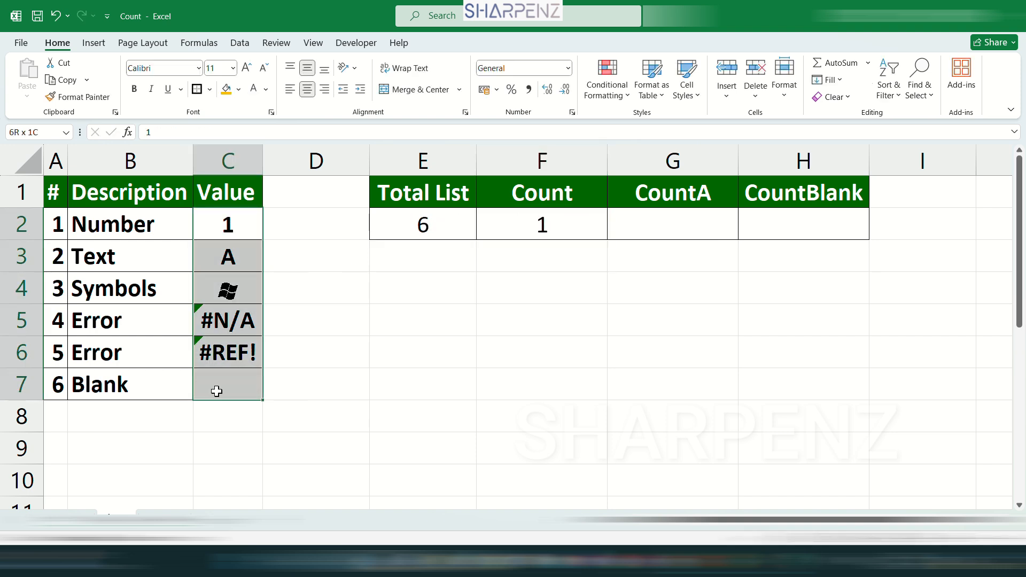
click(565, 211)
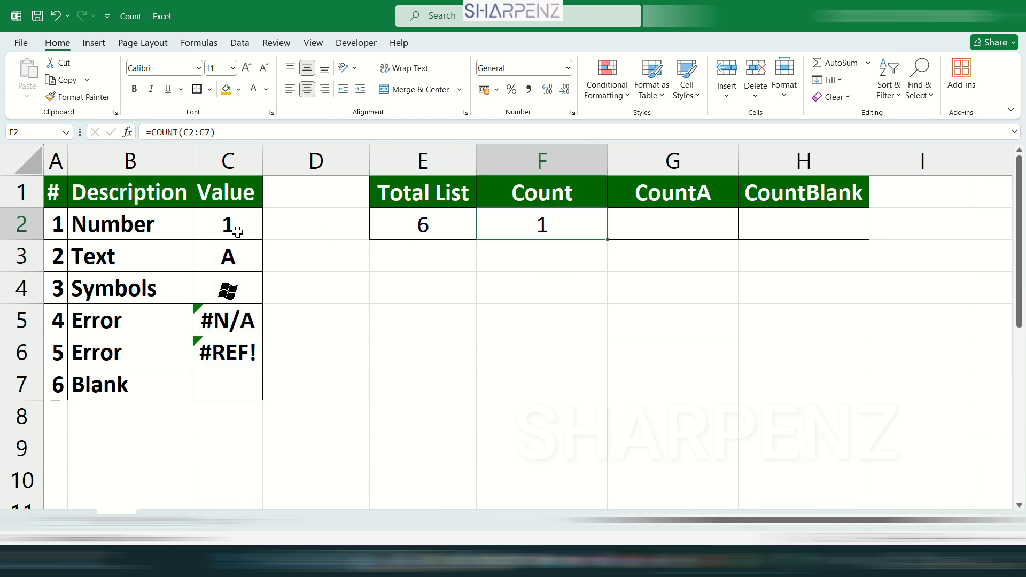
Count the non-empty cells of the Value column in G2 with the formula =COUNTA(C2:C7).
click(238, 224)
drag(238, 224, 223, 385)
click(686, 225)
text(=cou)
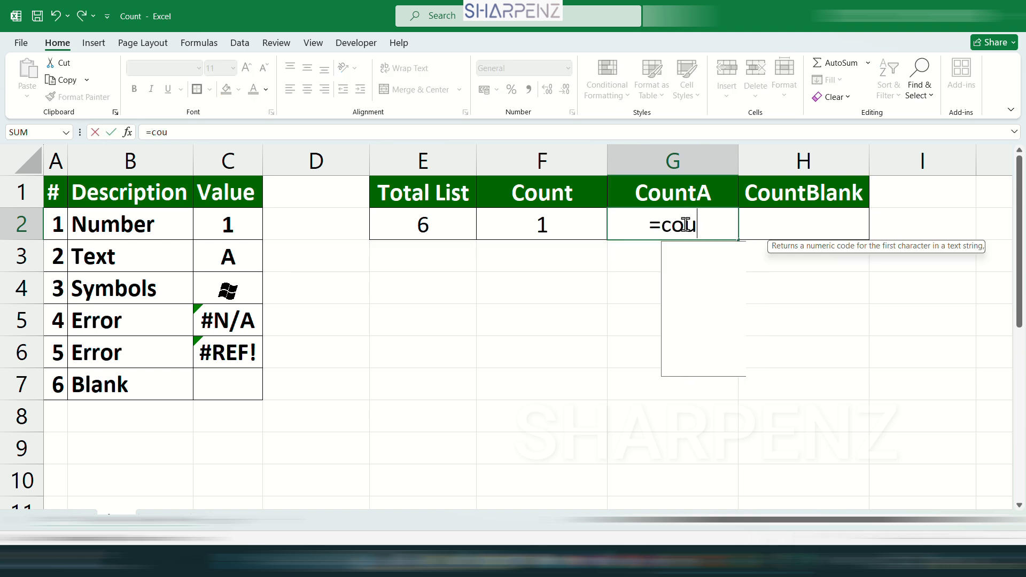
text(nta)
key(Tab)
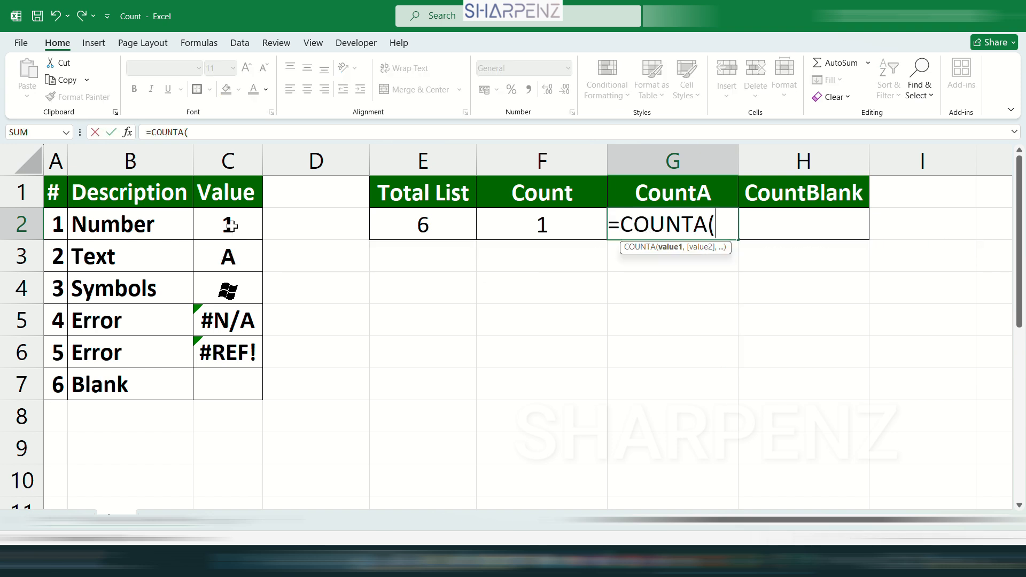
drag(230, 226, 227, 392)
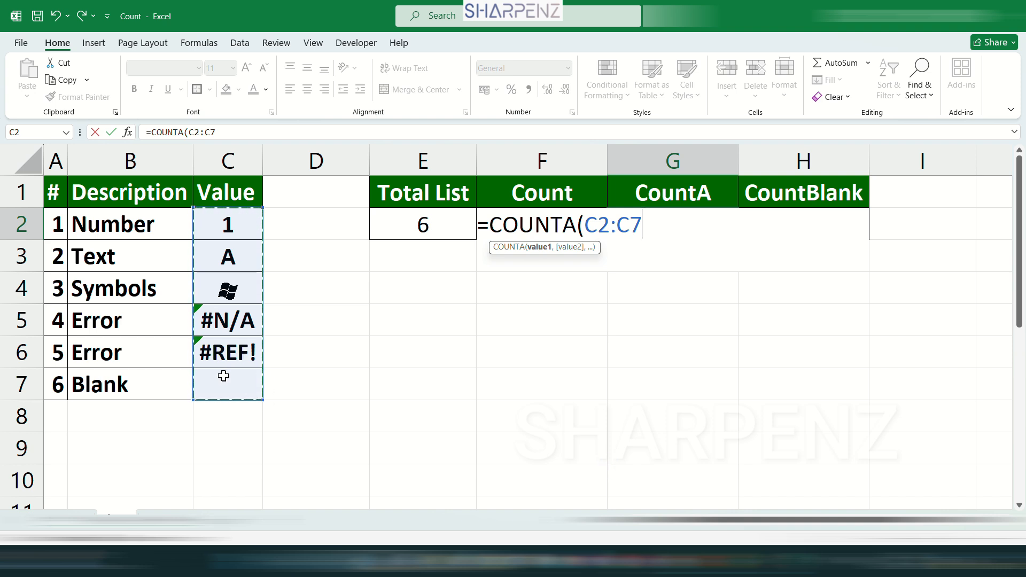
text())
key(Return)
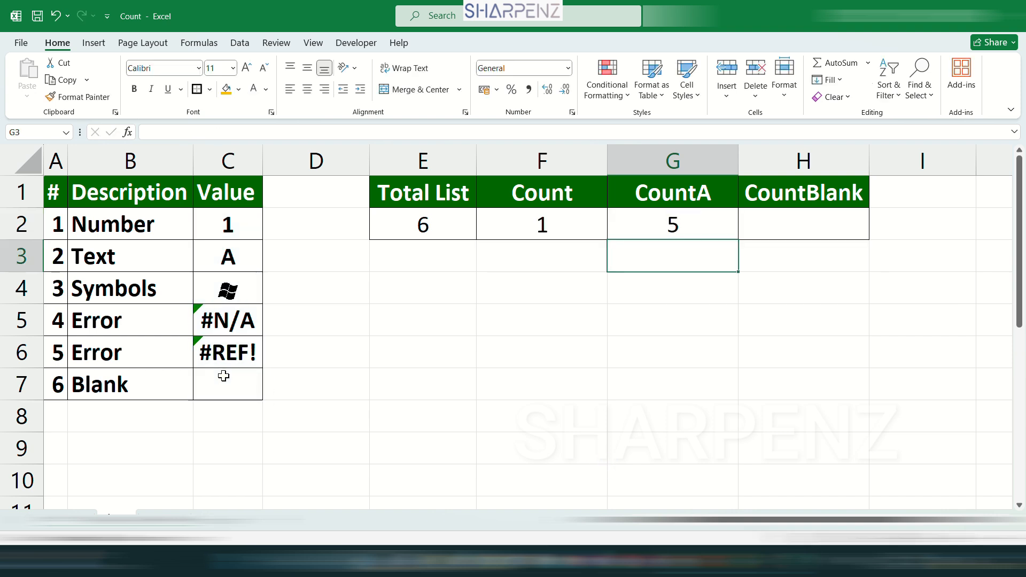
click(701, 234)
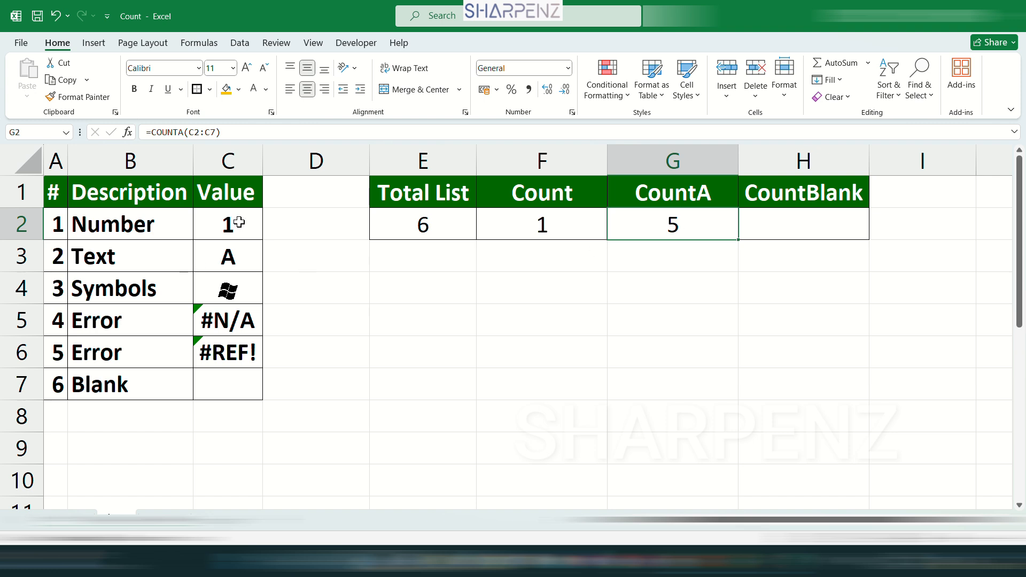
drag(239, 222, 193, 390)
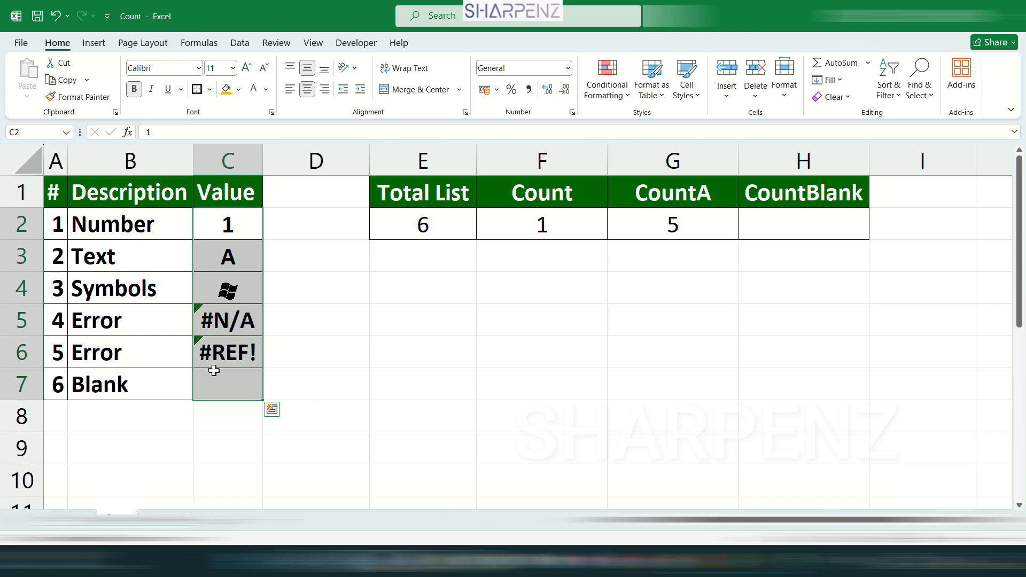
click(222, 374)
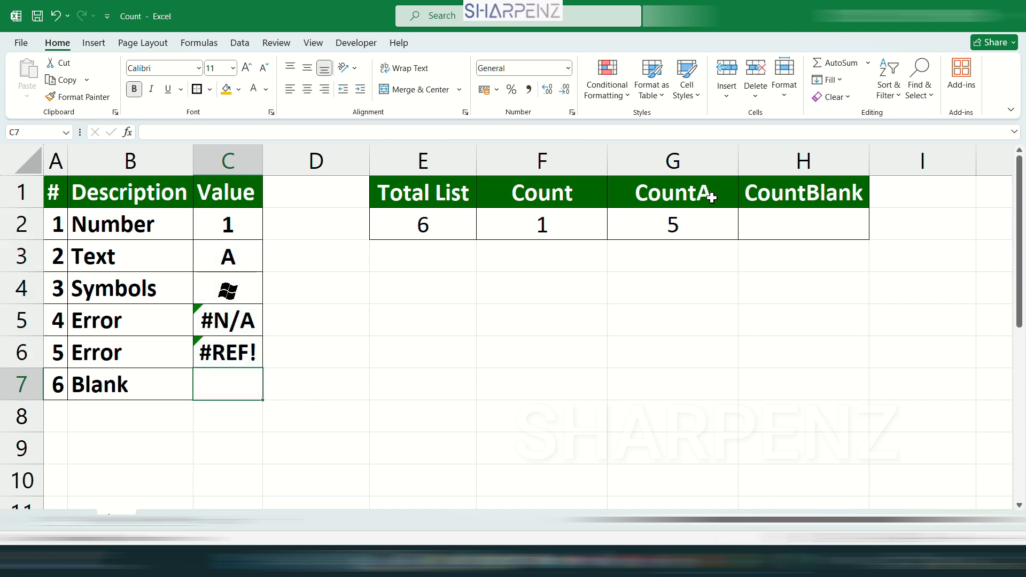
click(702, 217)
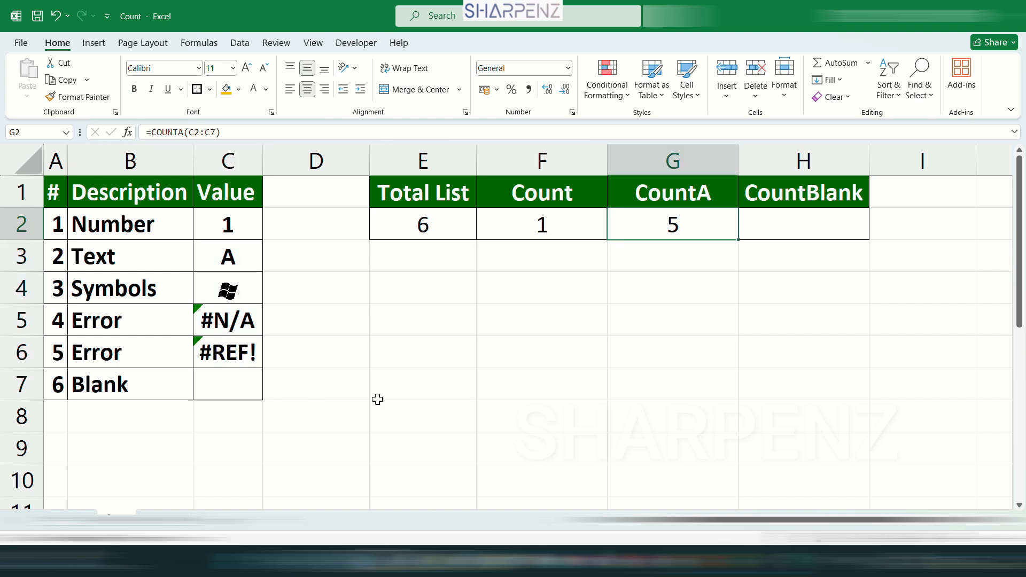
Count the empty cells of the Value column in H2 with the formula =COUNTBLANK(C2:C7).
drag(210, 238, 223, 395)
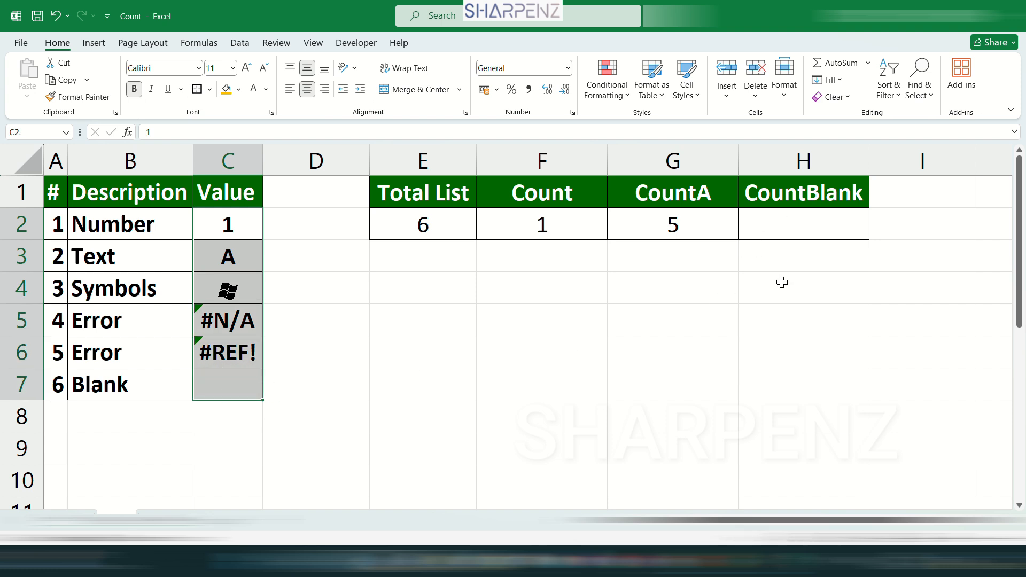
click(796, 230)
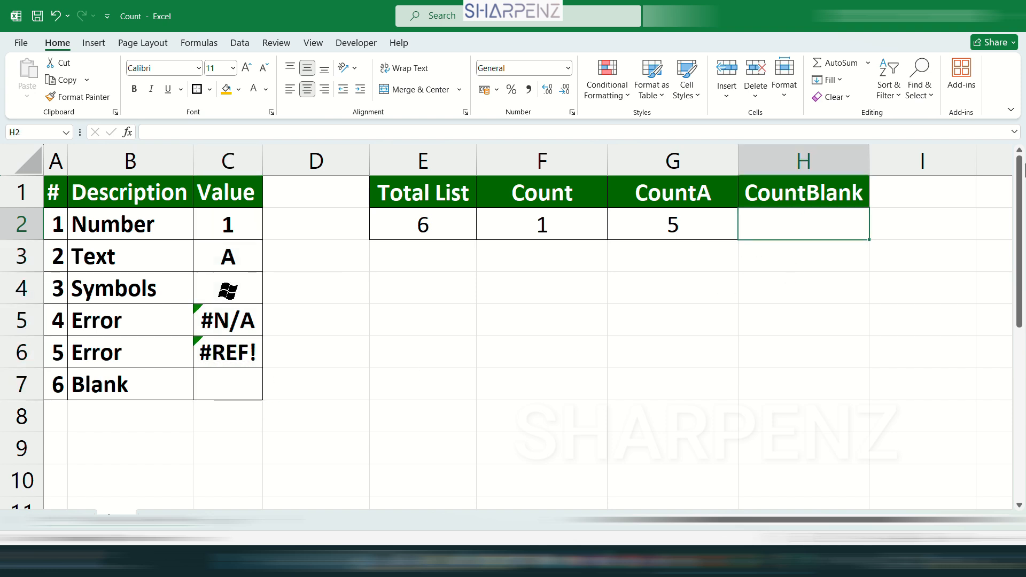
text(=count)
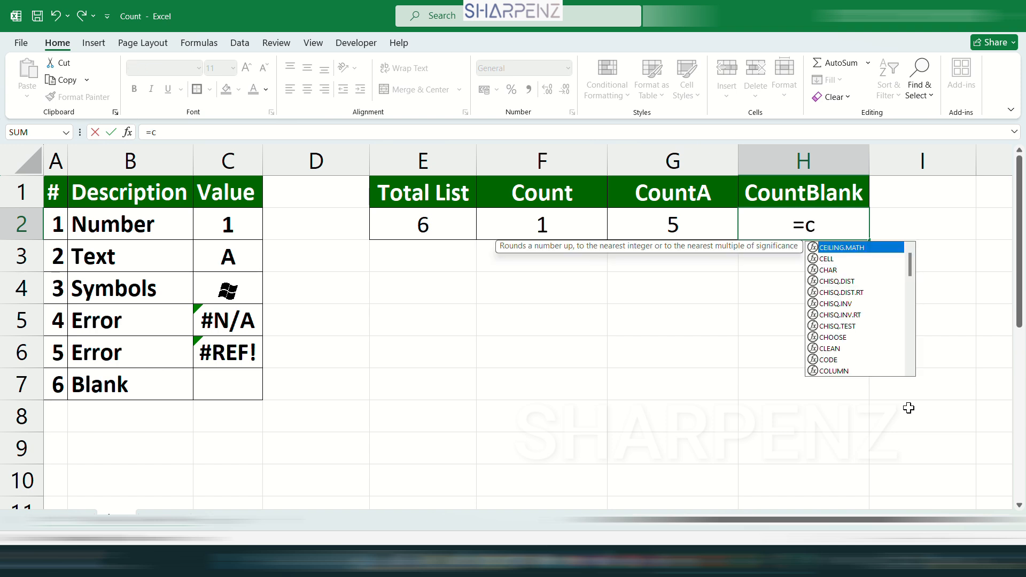
key(Down)
key(Down)
key(Tab)
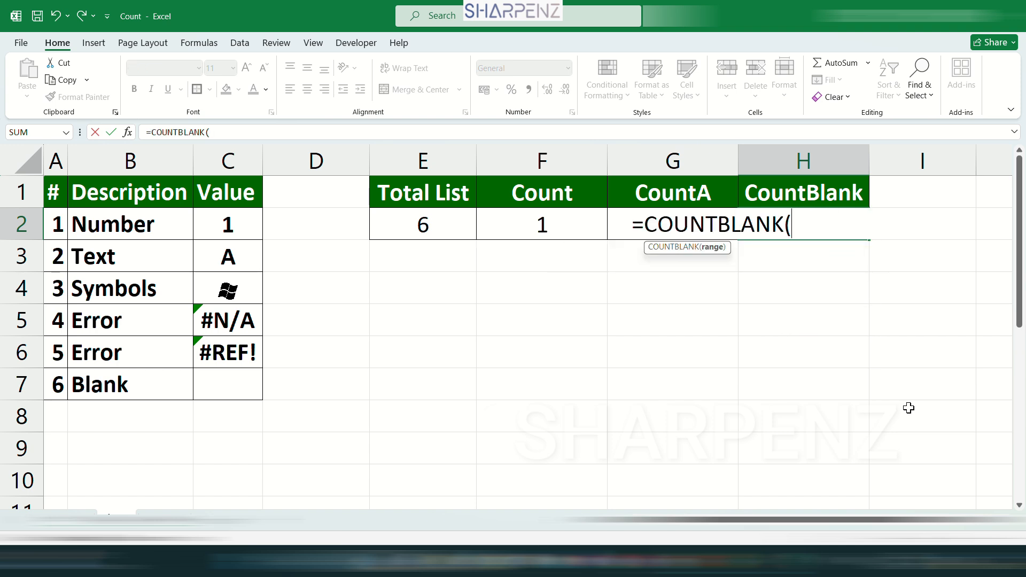
drag(217, 226, 213, 393)
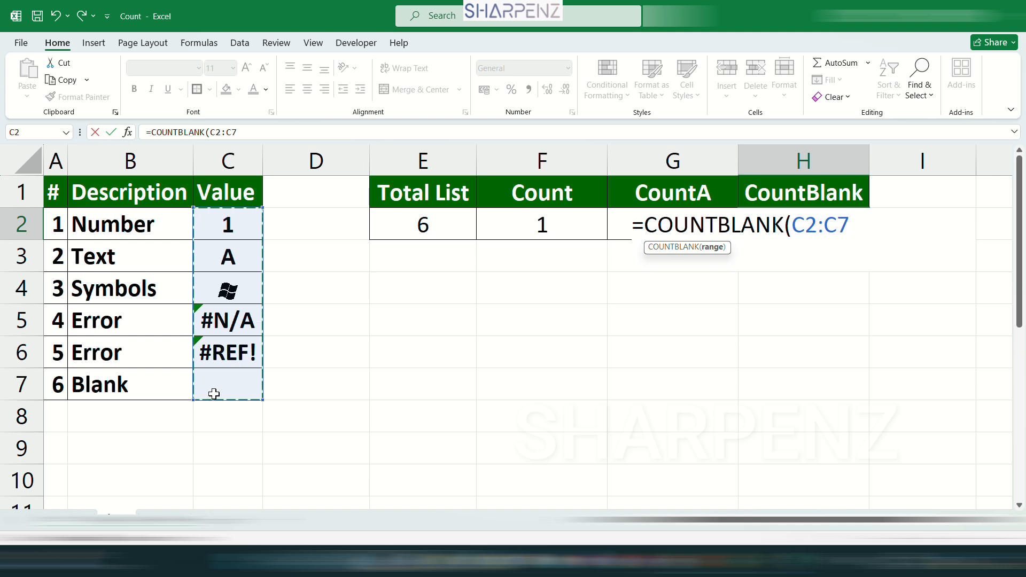
text())
key(Return)
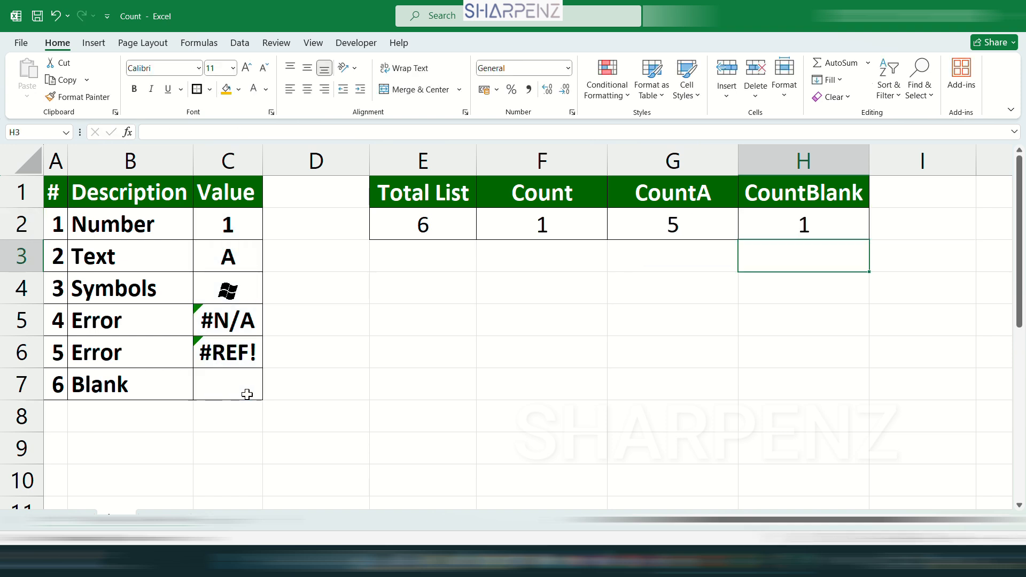
Compare the Count, CountA and CountBlank results in F2:H2 with the source values in C2:C7.
click(830, 219)
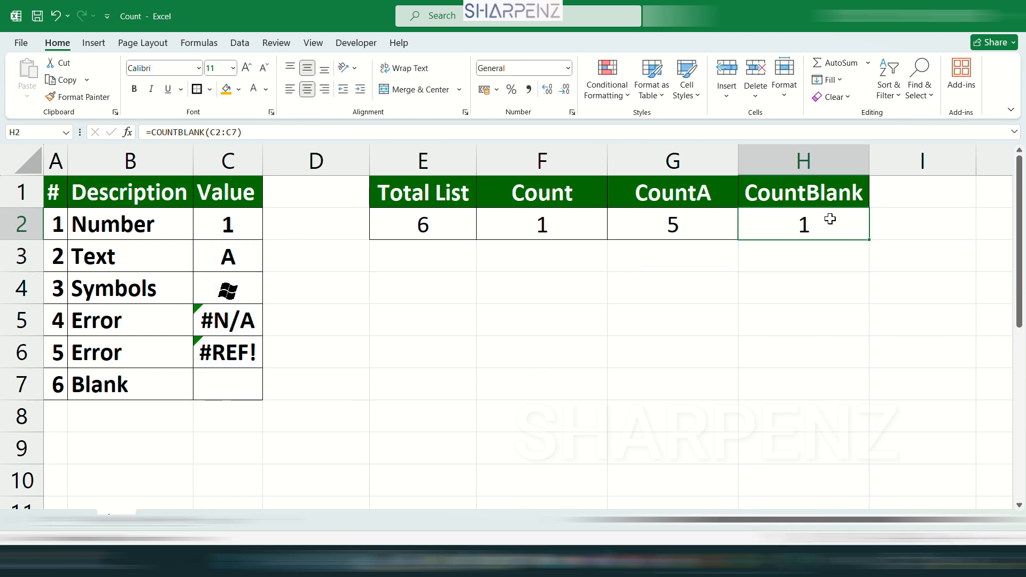
click(228, 386)
drag(239, 226, 223, 385)
click(841, 224)
drag(747, 226, 543, 226)
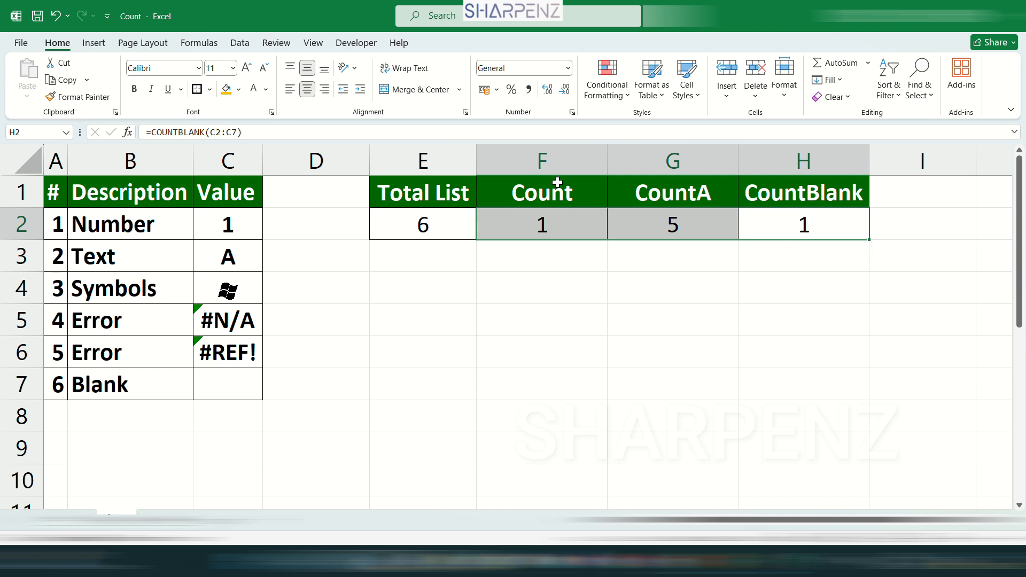
drag(550, 184, 810, 225)
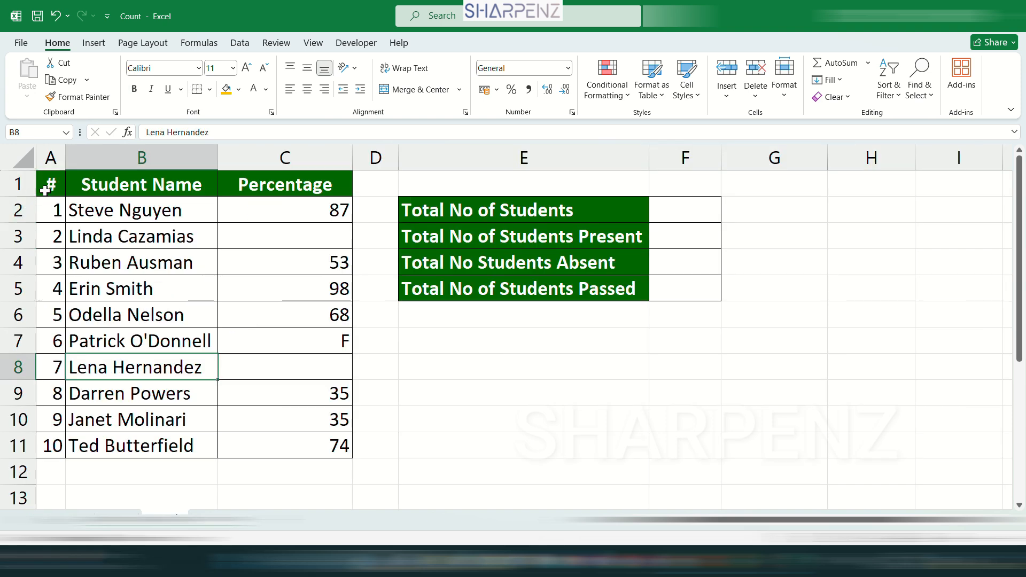
Review the student list in columns A to C and the result cells F2:F5 of the summary table.
drag(51, 184, 294, 454)
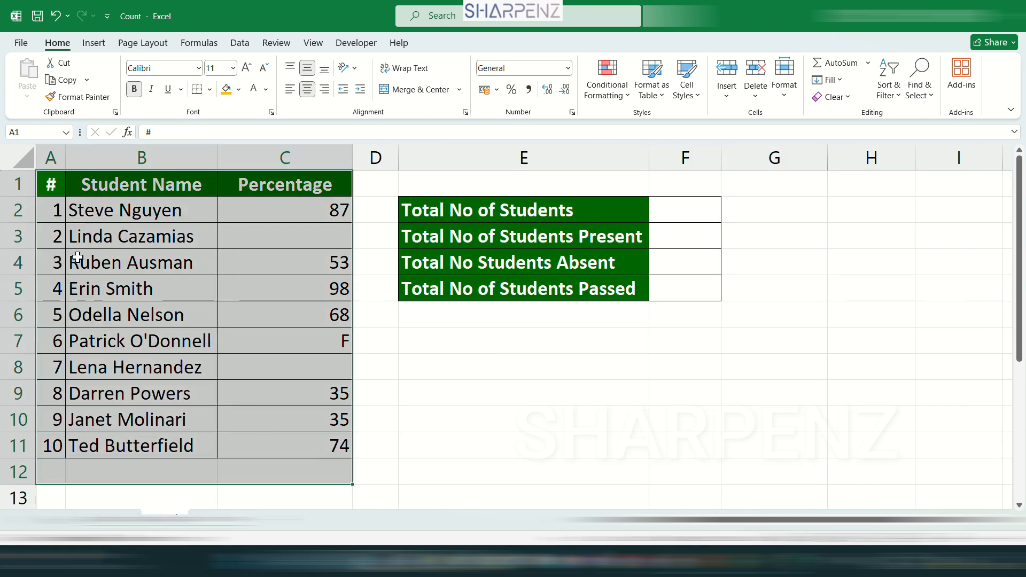
drag(101, 209, 102, 444)
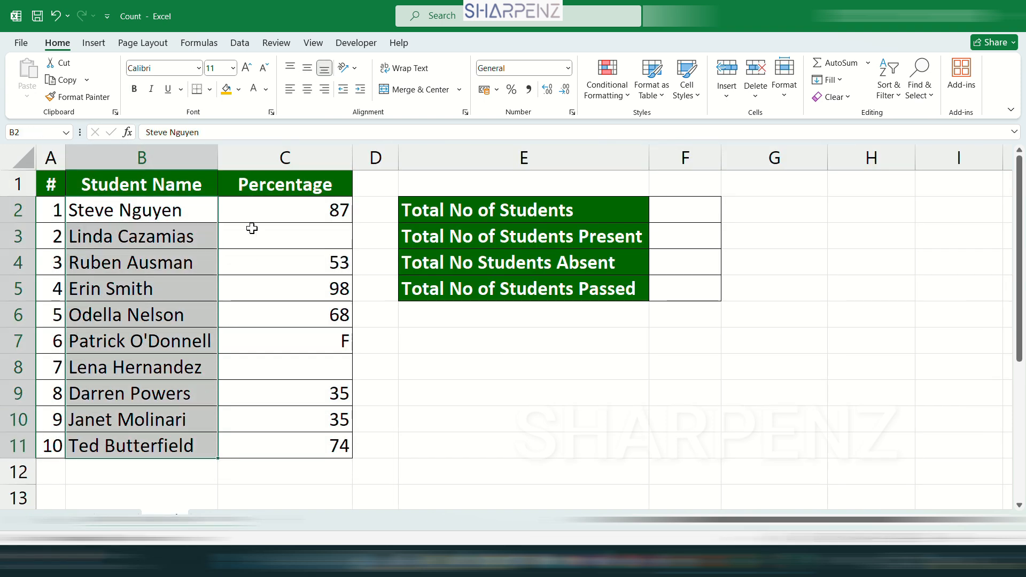
drag(264, 209, 272, 451)
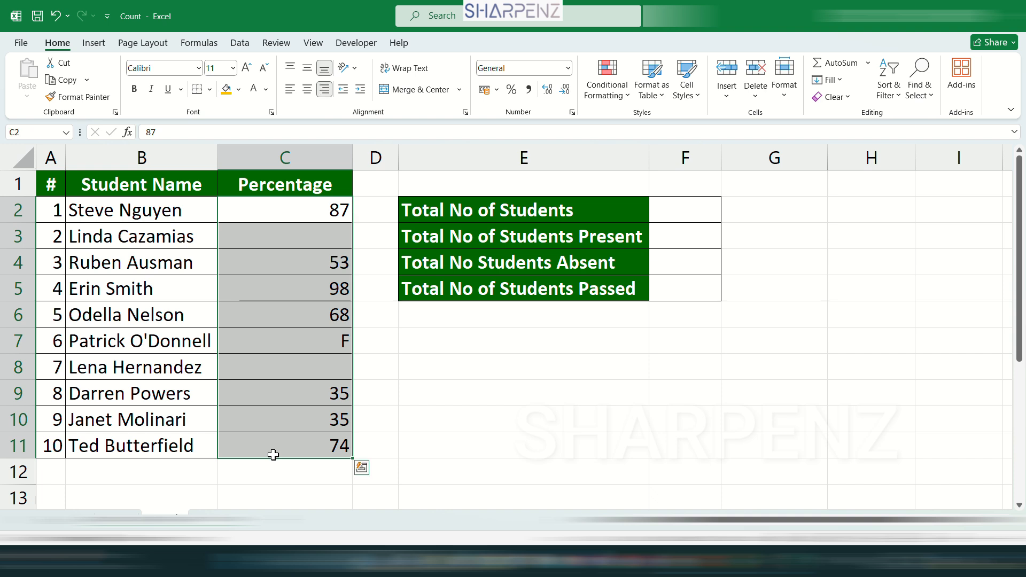
click(307, 208)
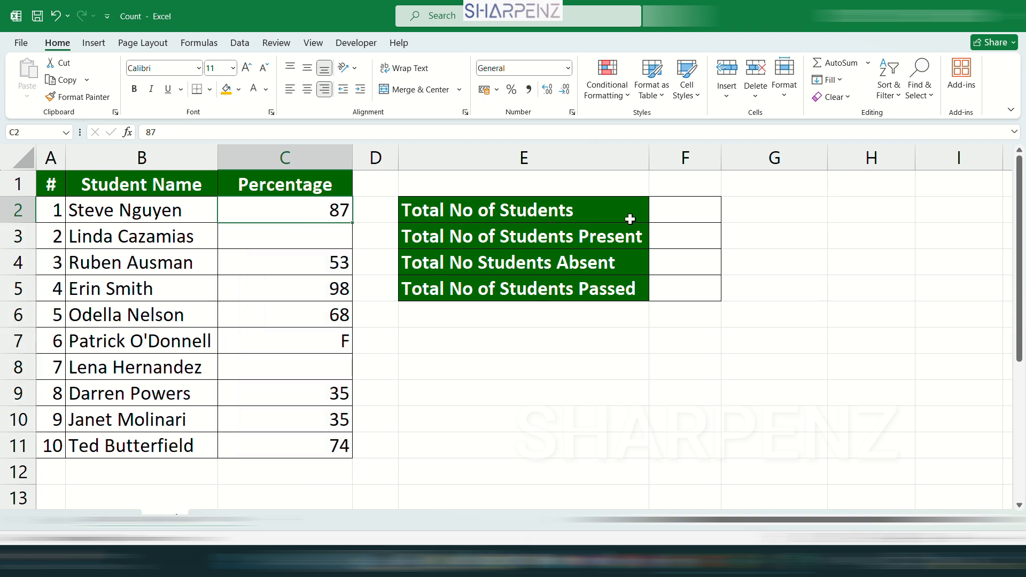
drag(676, 206, 683, 297)
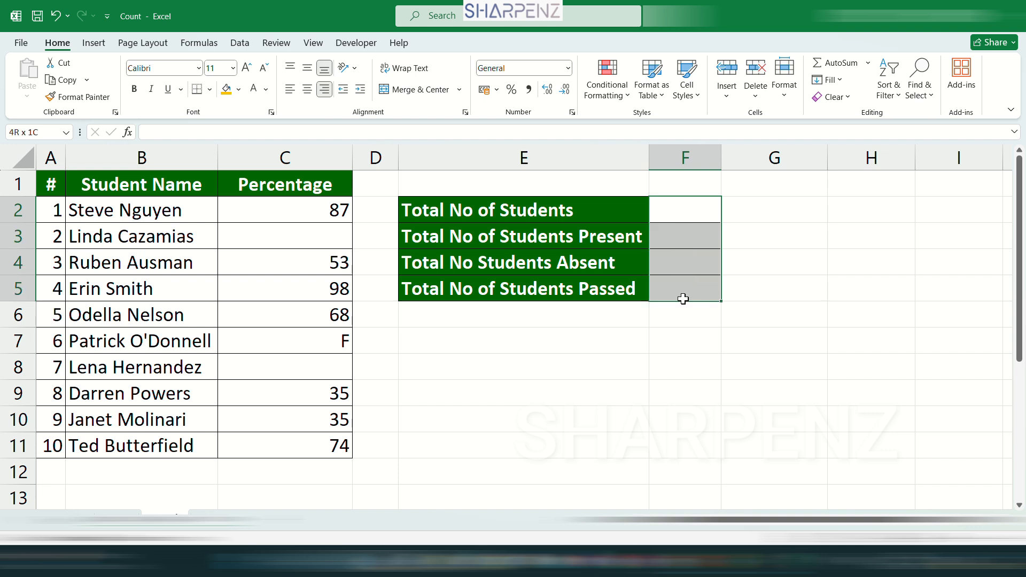
Calculate the total number of students in F2 by counting the Student Name column with =COUNTA(B2:B11).
click(527, 216)
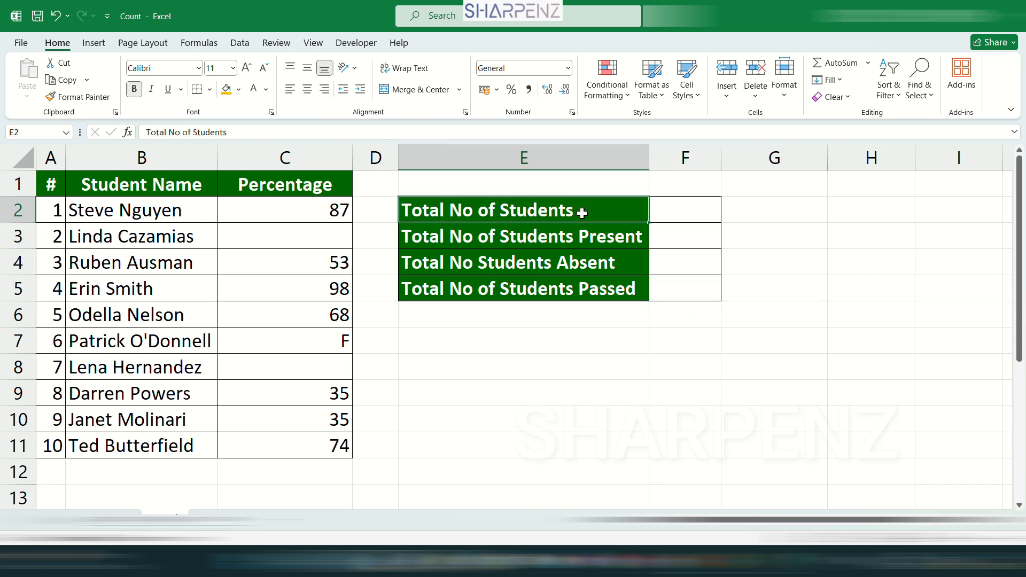
click(688, 207)
text(=)
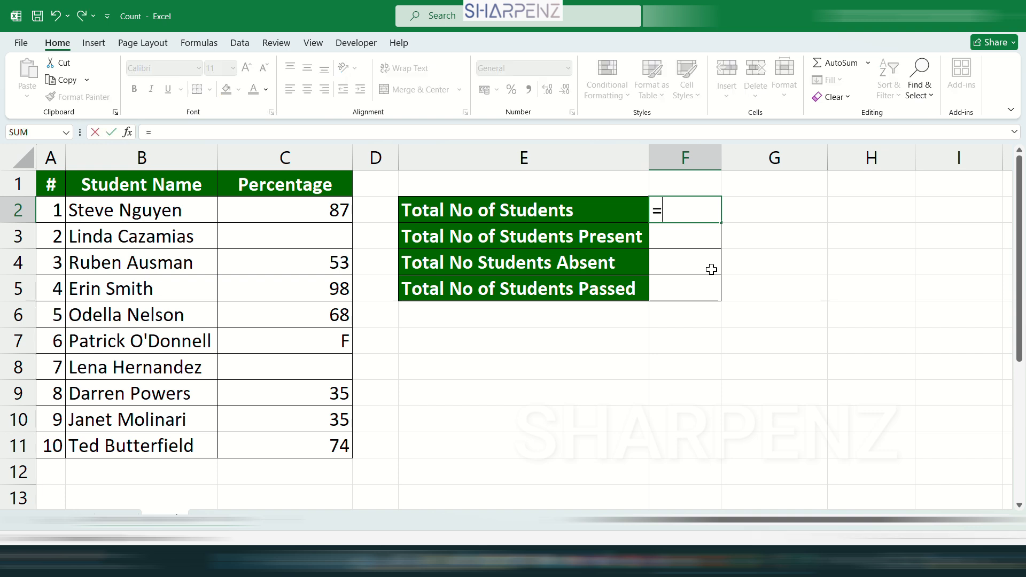
text(coun)
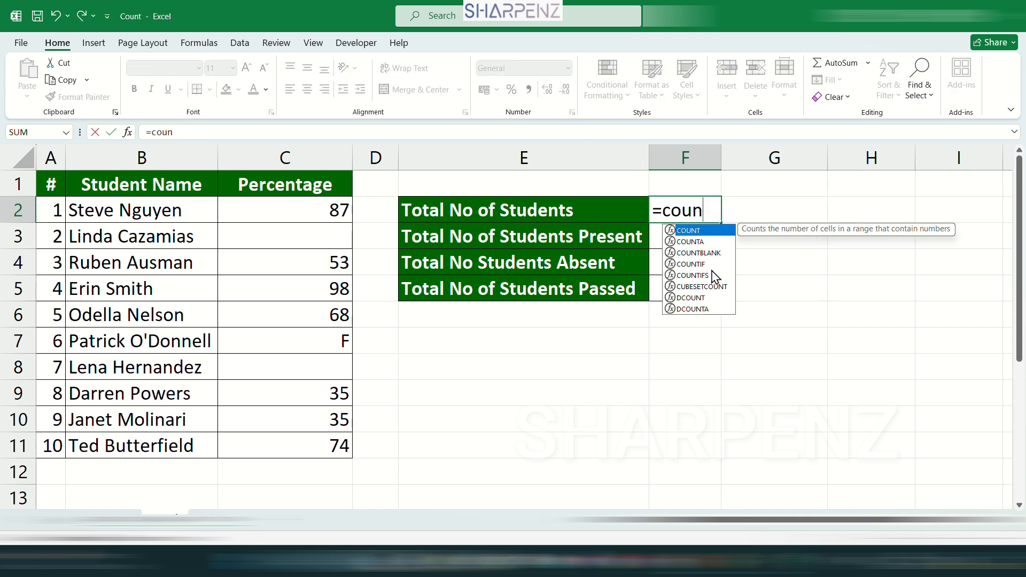
key(Down)
key(Tab)
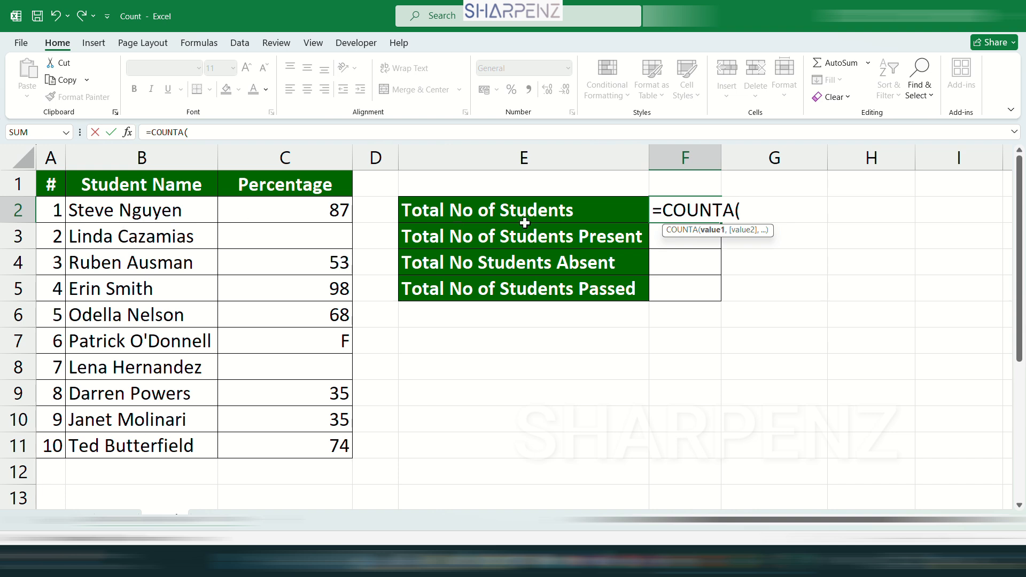
drag(156, 216, 124, 453)
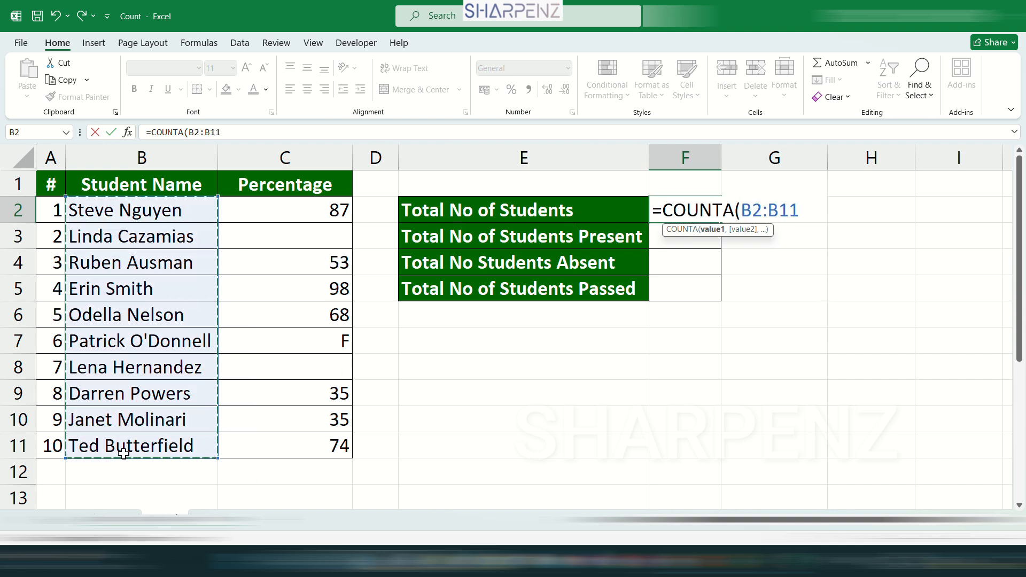
key(Return)
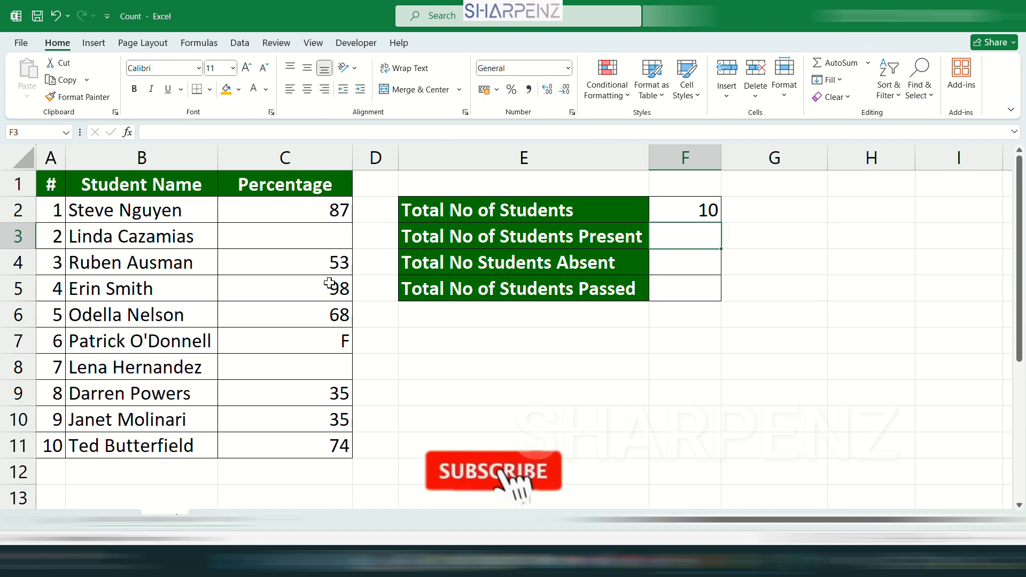
drag(161, 211, 163, 446)
Examine which cells of the Percentage column C2:C11 are filled and which are blank, including C3 and C8.
click(691, 238)
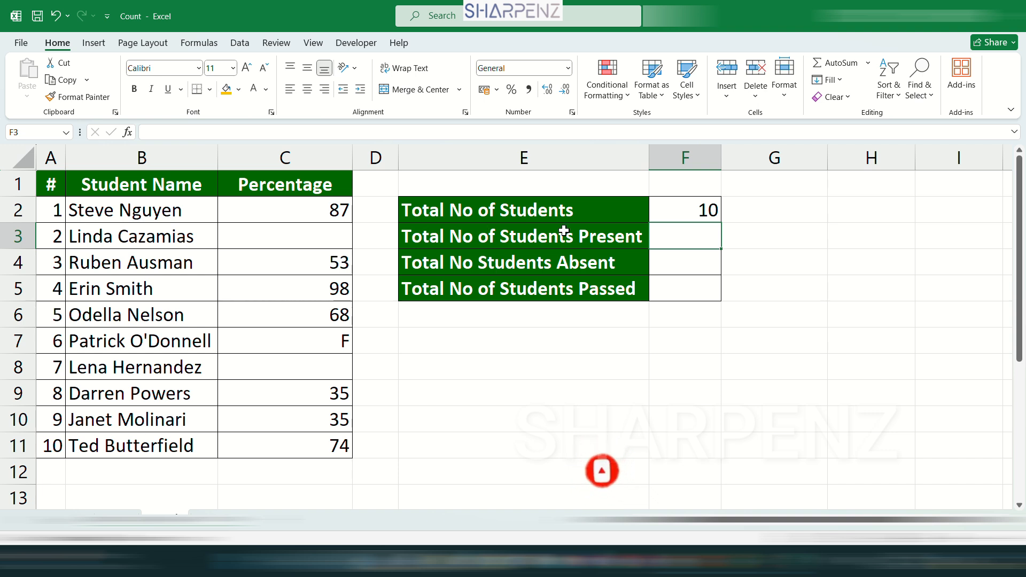
drag(281, 205, 286, 447)
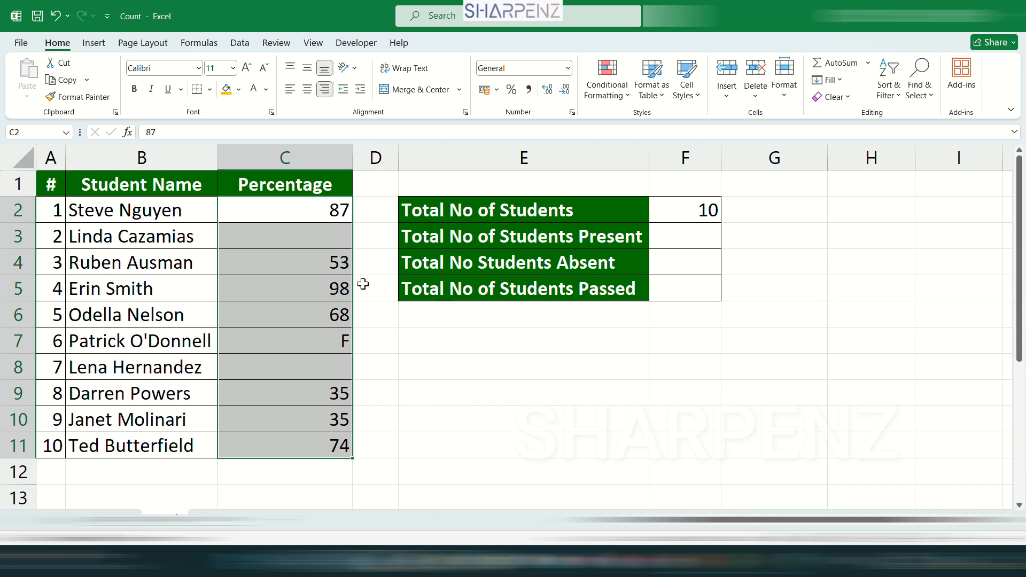
click(289, 366)
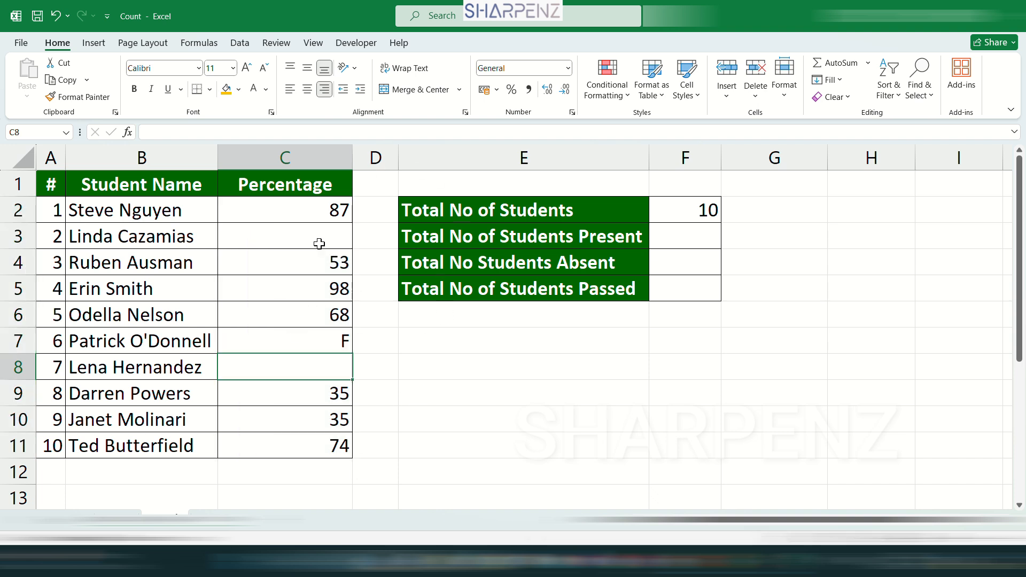
click(313, 241)
click(283, 372)
drag(312, 213, 318, 451)
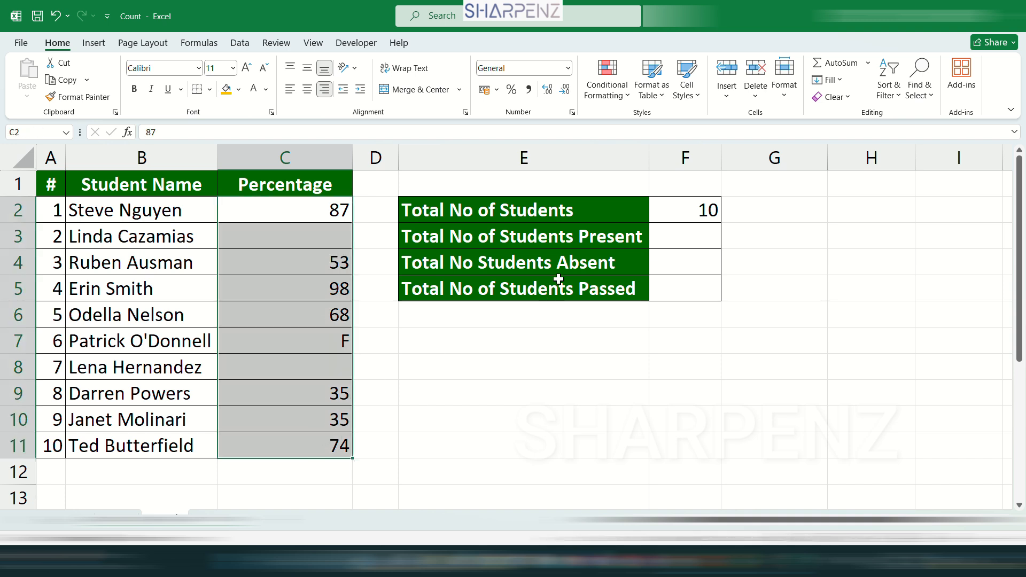
Calculate the number of students present in F3 by counting the non-empty Percentage cells with =COUNTA(C2:C11).
click(574, 236)
click(680, 235)
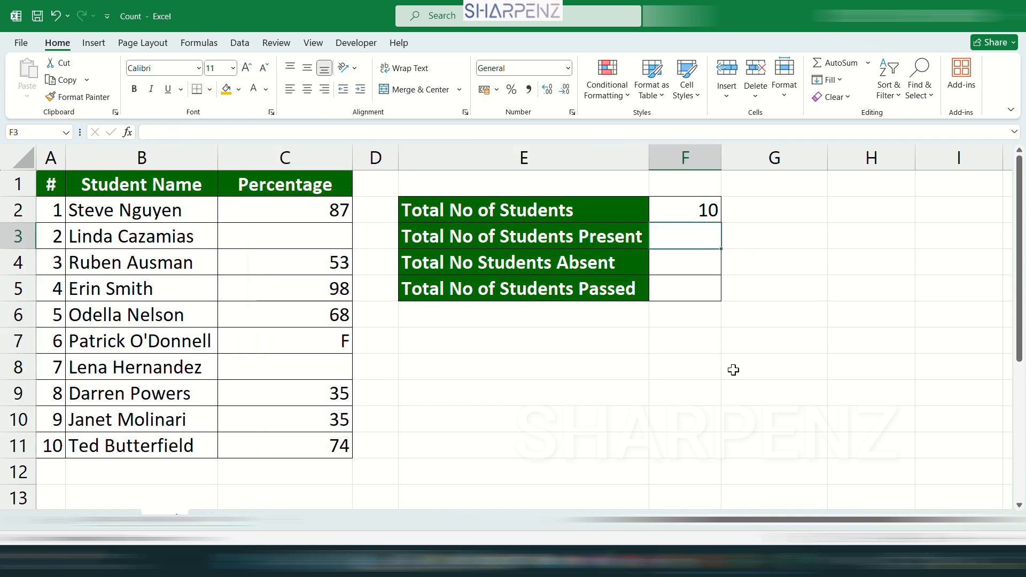
text(=coun)
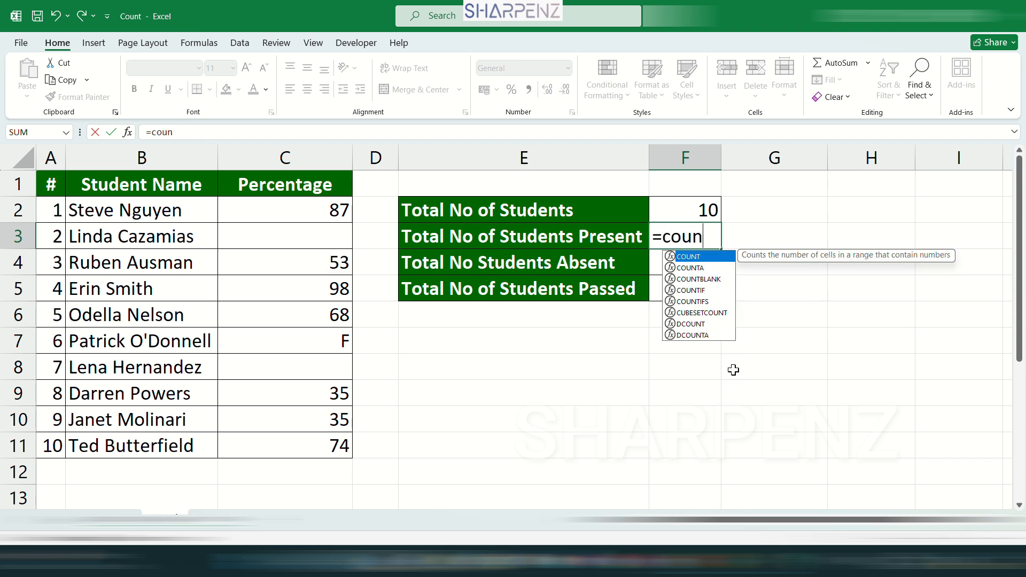
key(Down)
key(Tab)
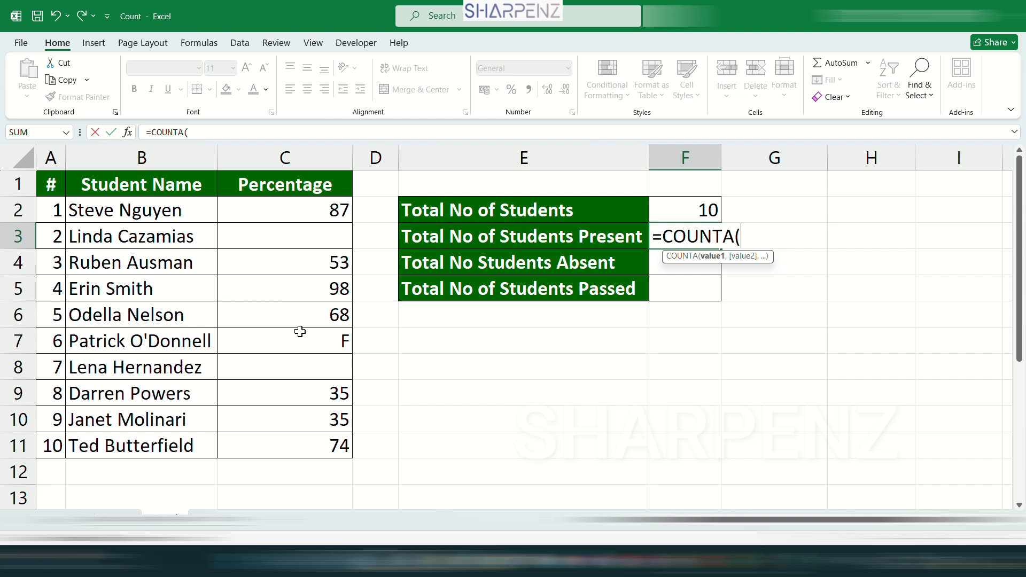
drag(323, 206, 312, 452)
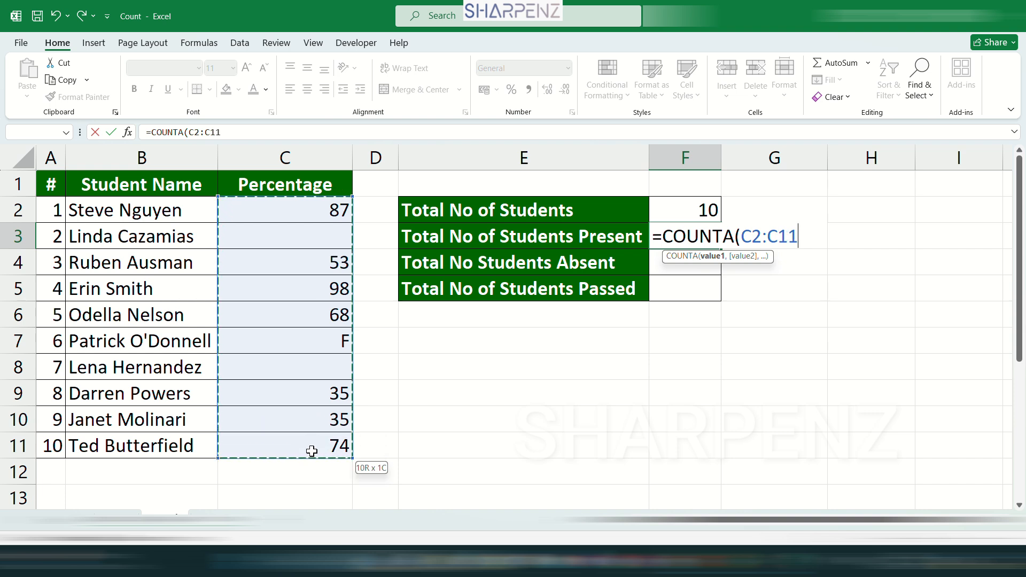
key(Return)
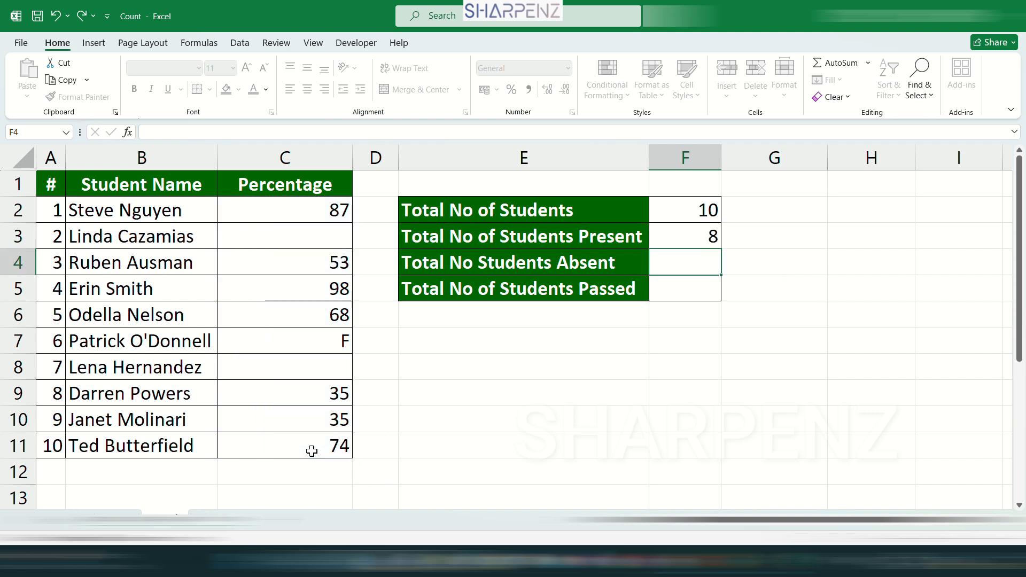
click(698, 236)
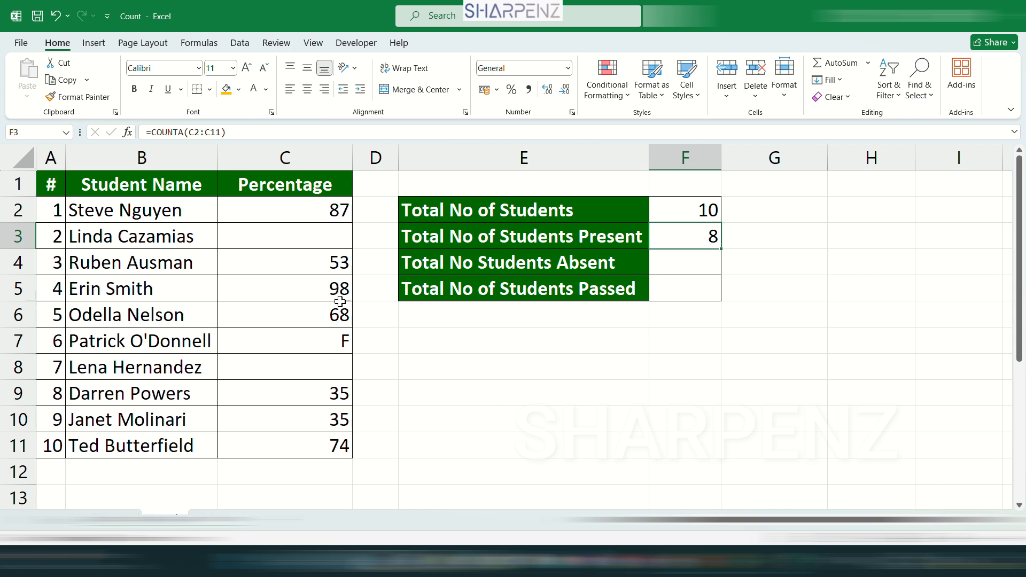
Calculate the number of absent students in F4 by counting the blank Percentage cells with =COUNTBLANK(C2:C11).
click(689, 257)
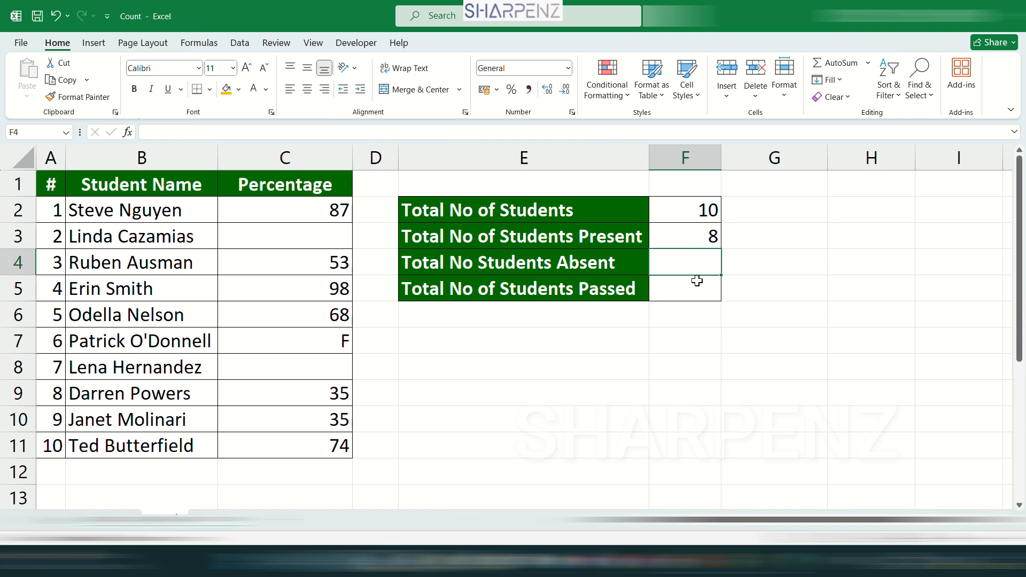
text(=)
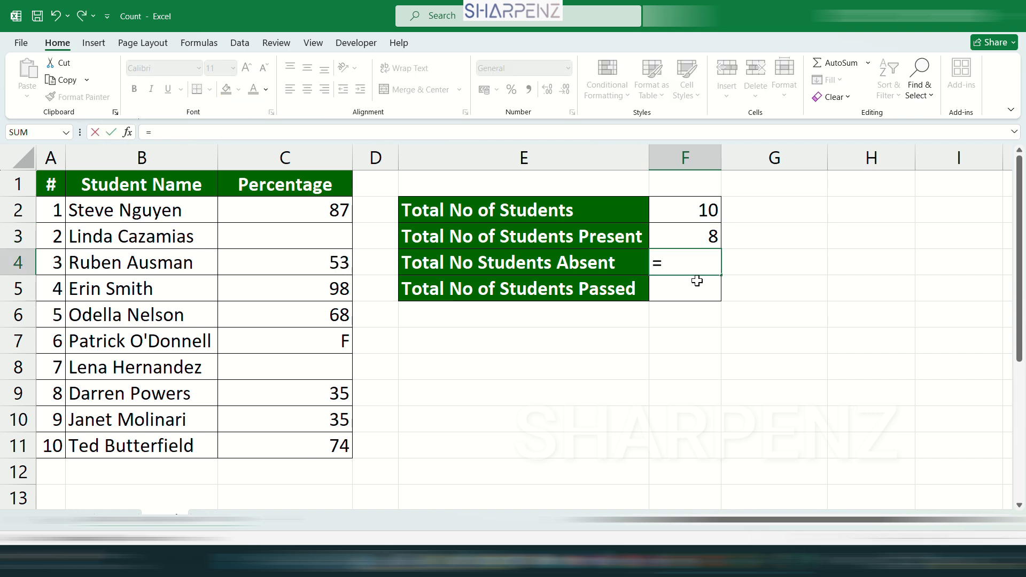
text(countb)
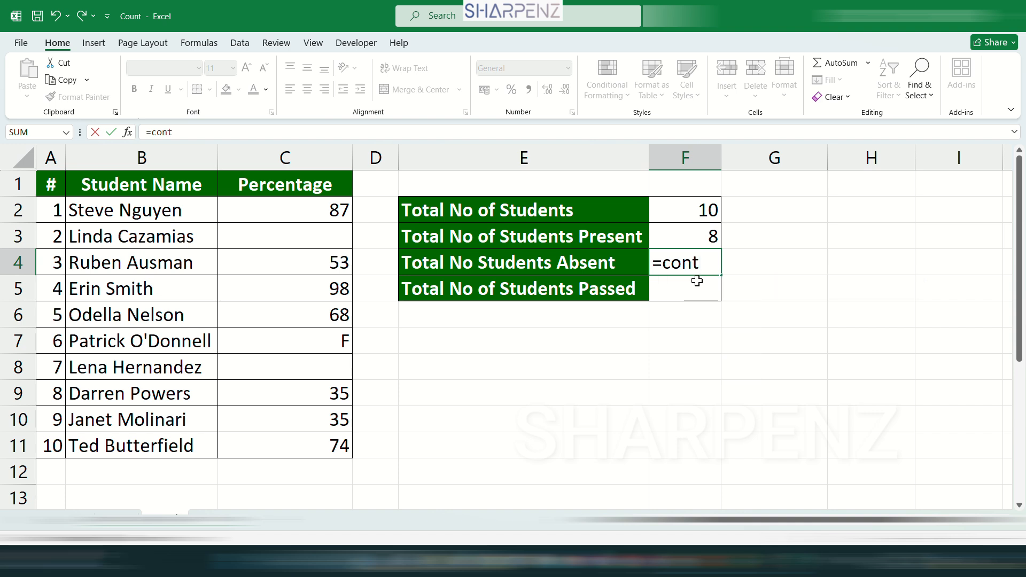
key(Tab)
drag(297, 205, 286, 449)
key(Return)
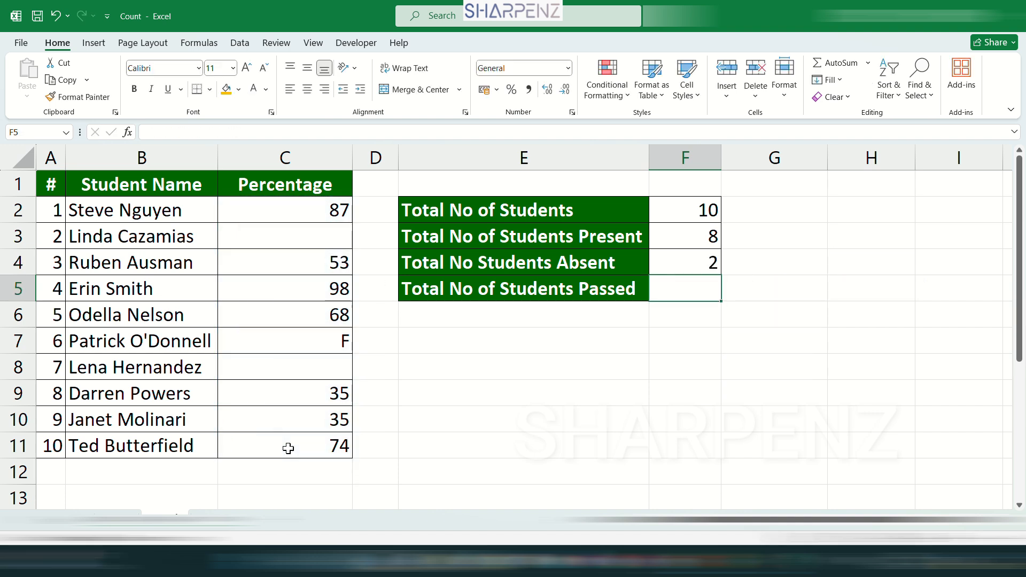
click(684, 261)
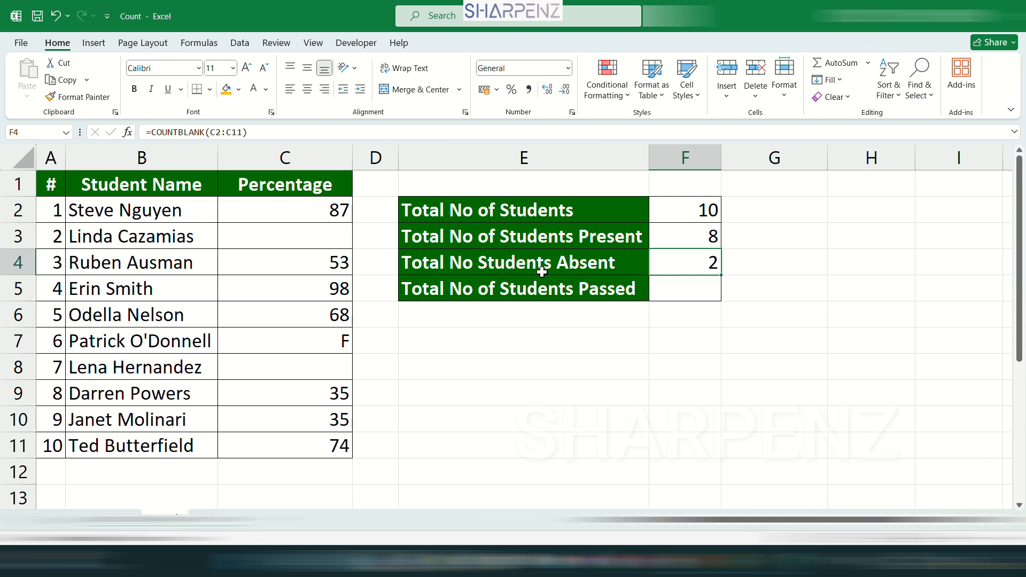
click(542, 267)
click(687, 263)
Calculate the number of students passed in F5 with =COUNT(C2:C11) and review the completed summary table.
click(677, 296)
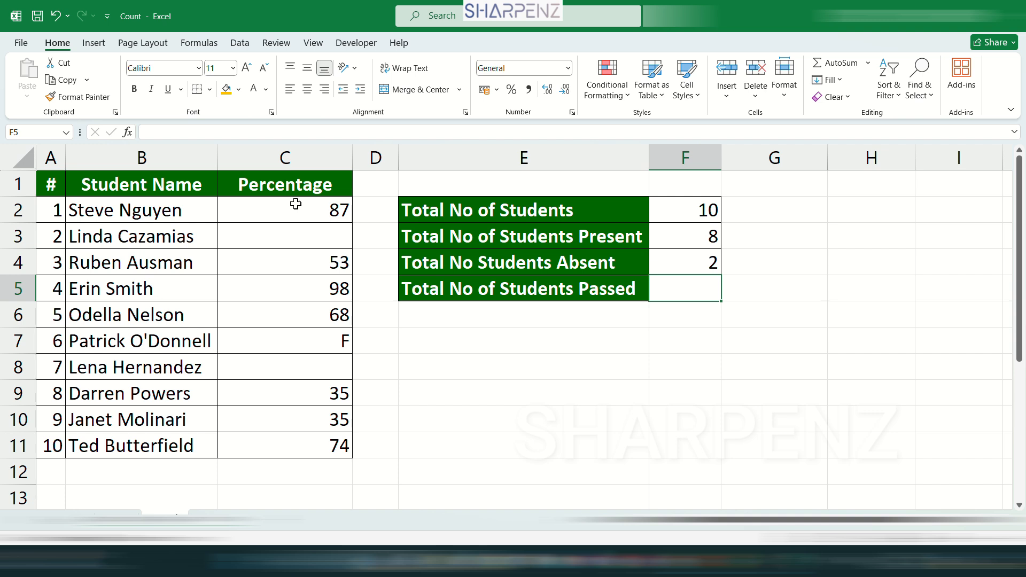
drag(295, 204, 302, 446)
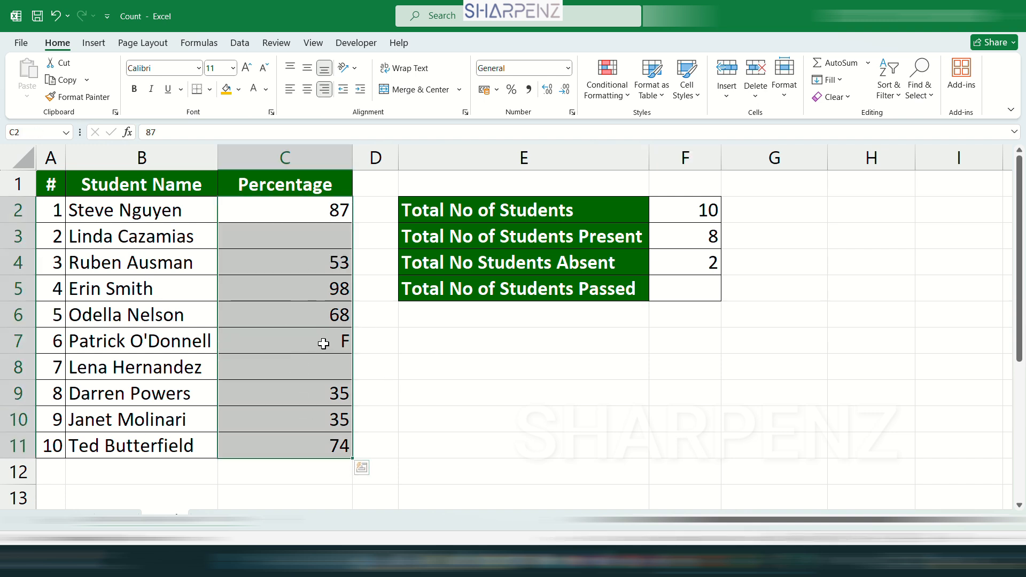
click(700, 290)
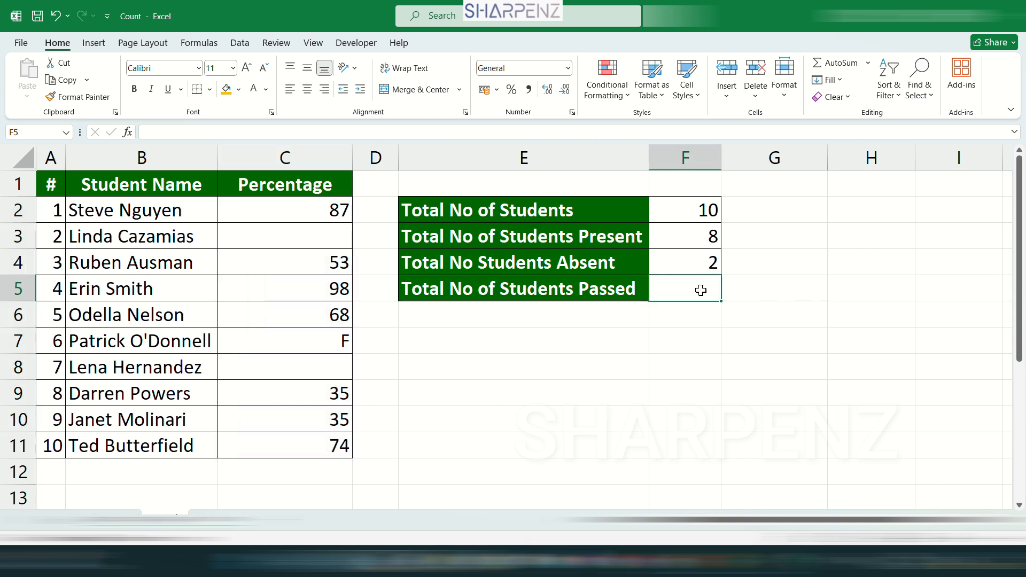
text(=count)
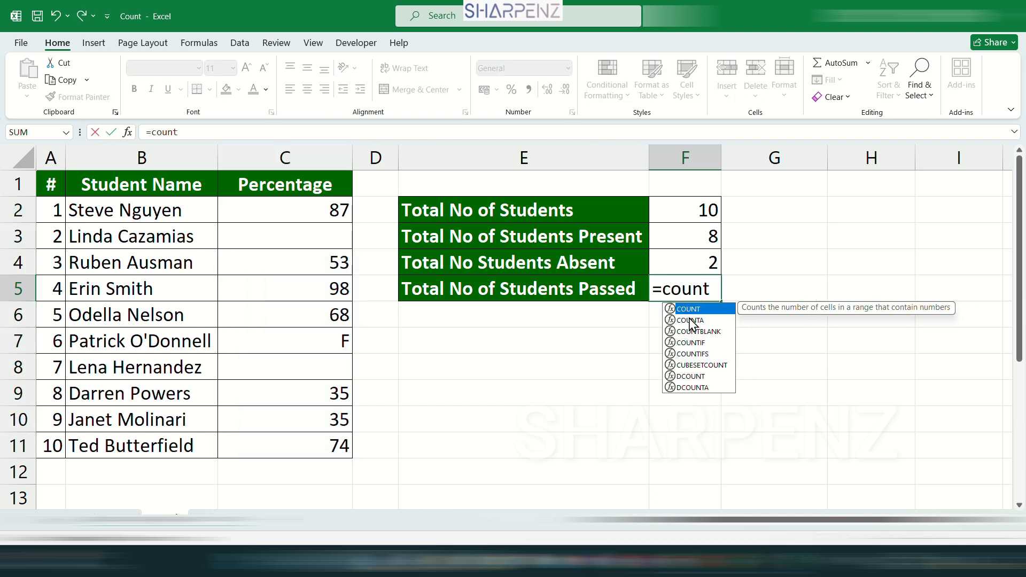
key(Tab)
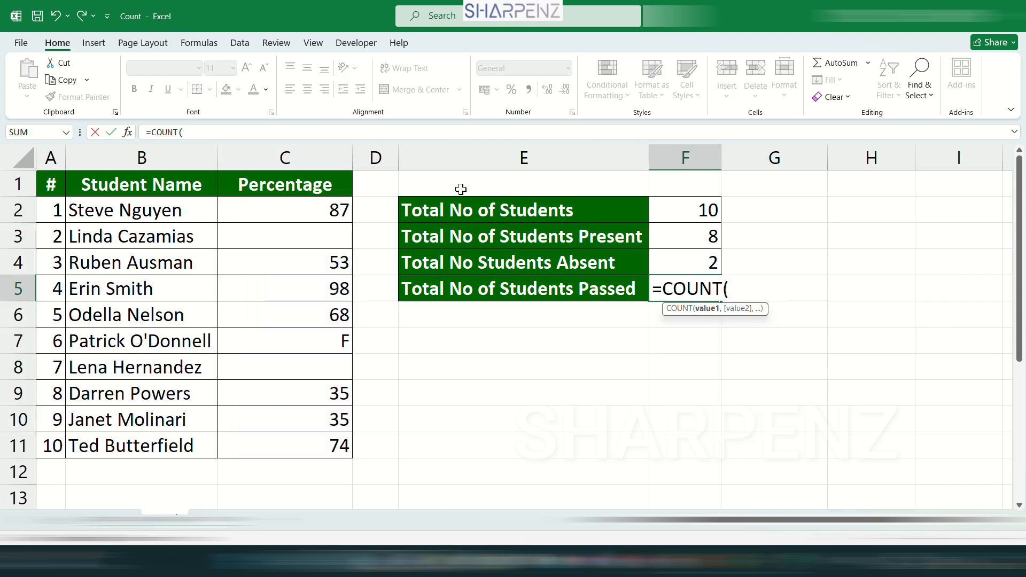
drag(306, 207, 311, 443)
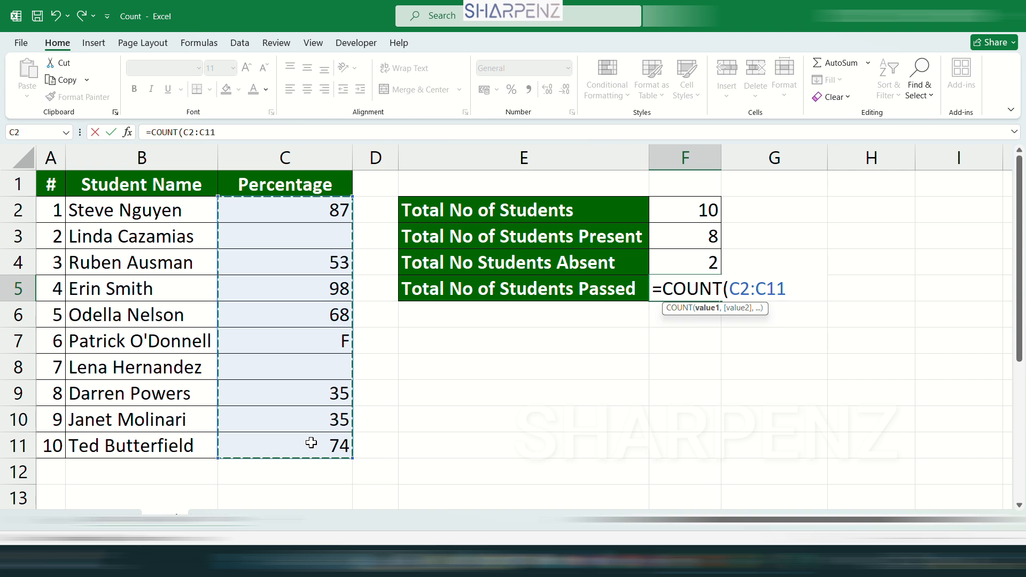
key(Return)
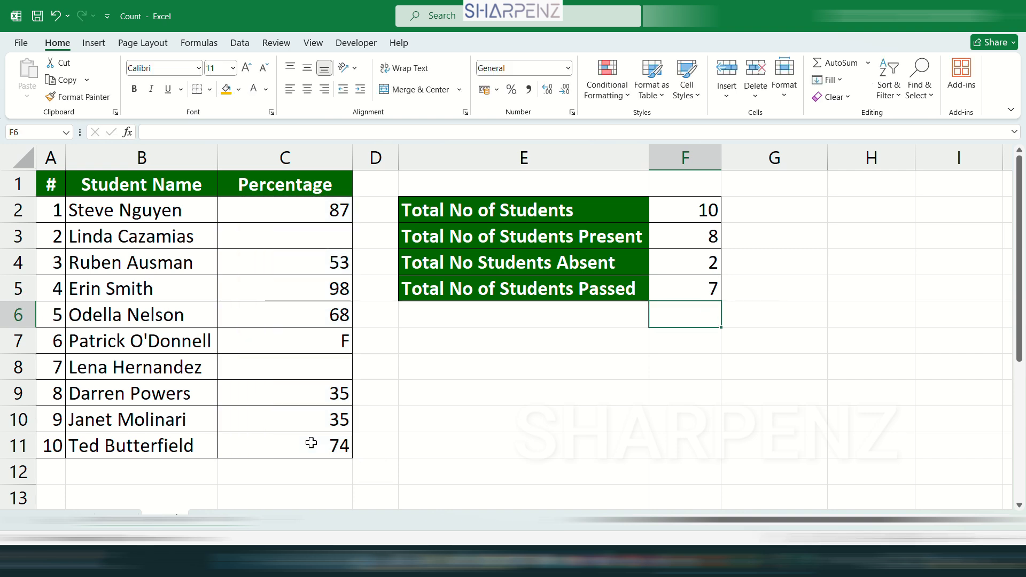
click(700, 286)
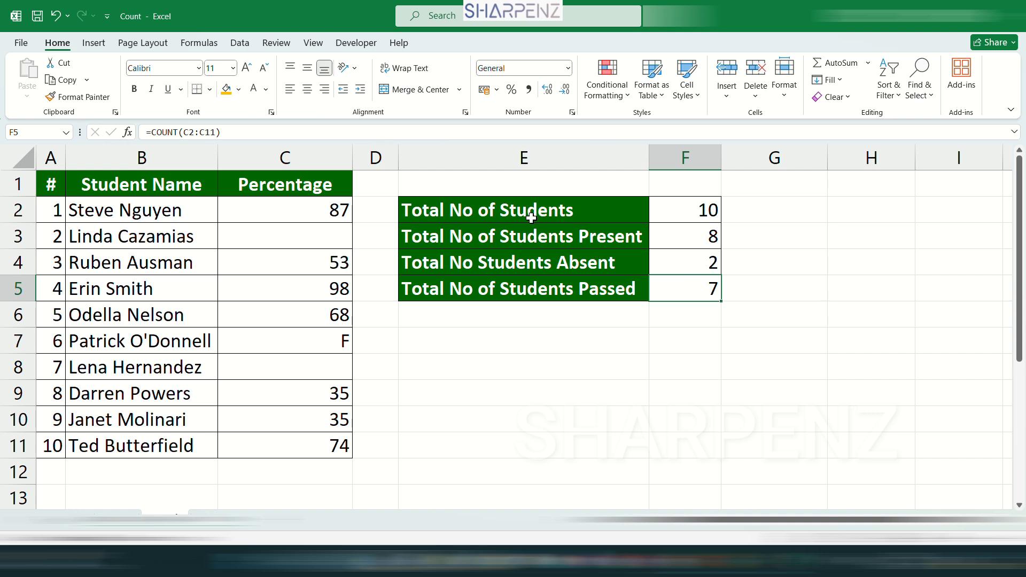
click(512, 222)
drag(513, 222, 689, 296)
click(693, 278)
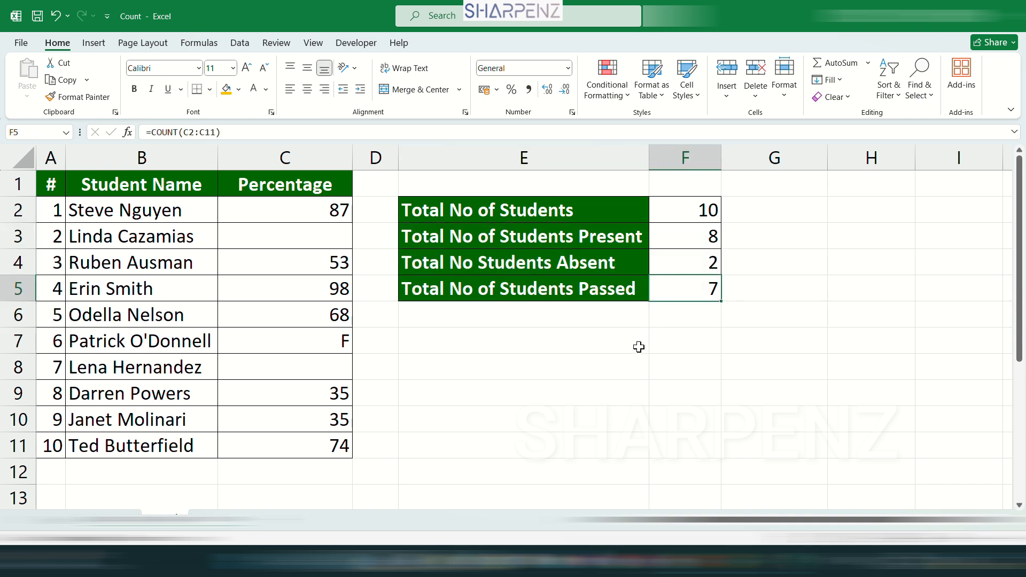